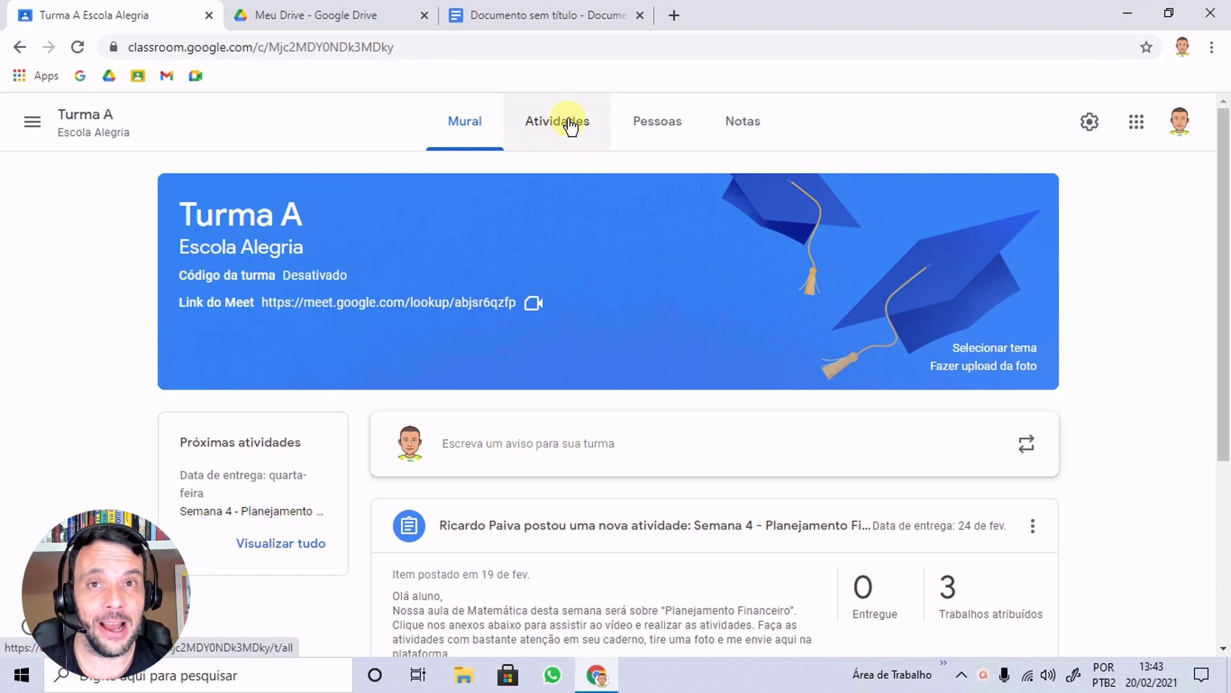
Start a quiz assignment among Turma A's activities and open its attached Blank Quiz form for viewing.
left_click(570, 126)
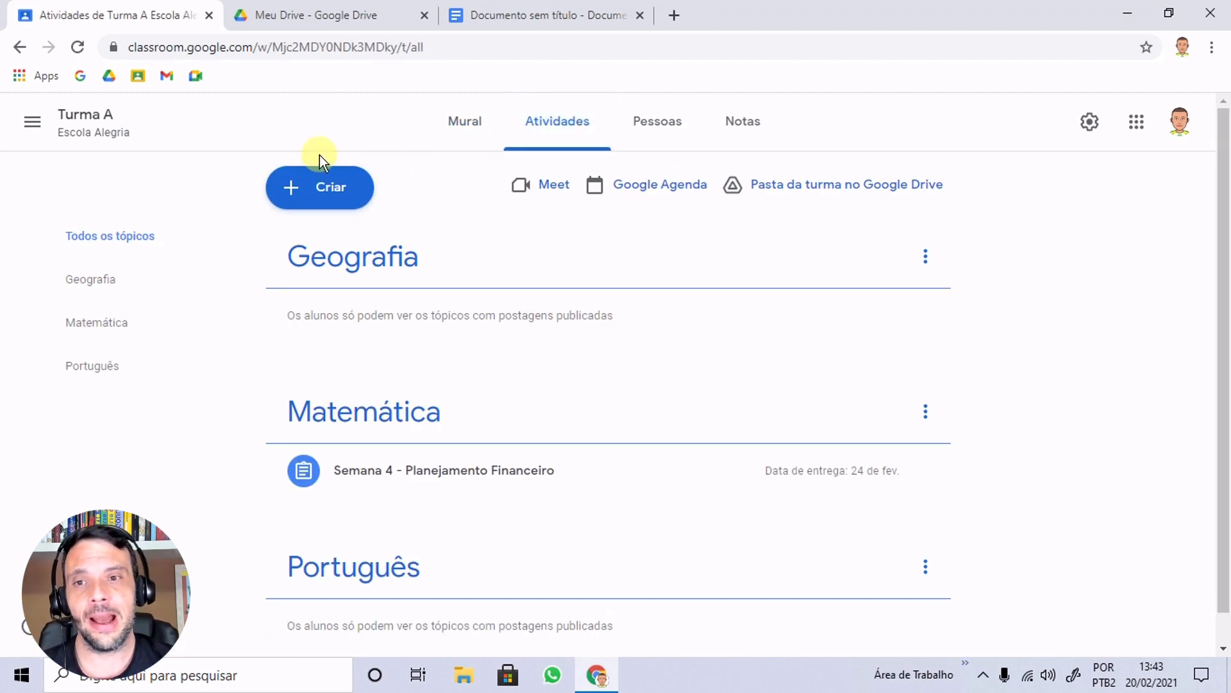
left_click(332, 192)
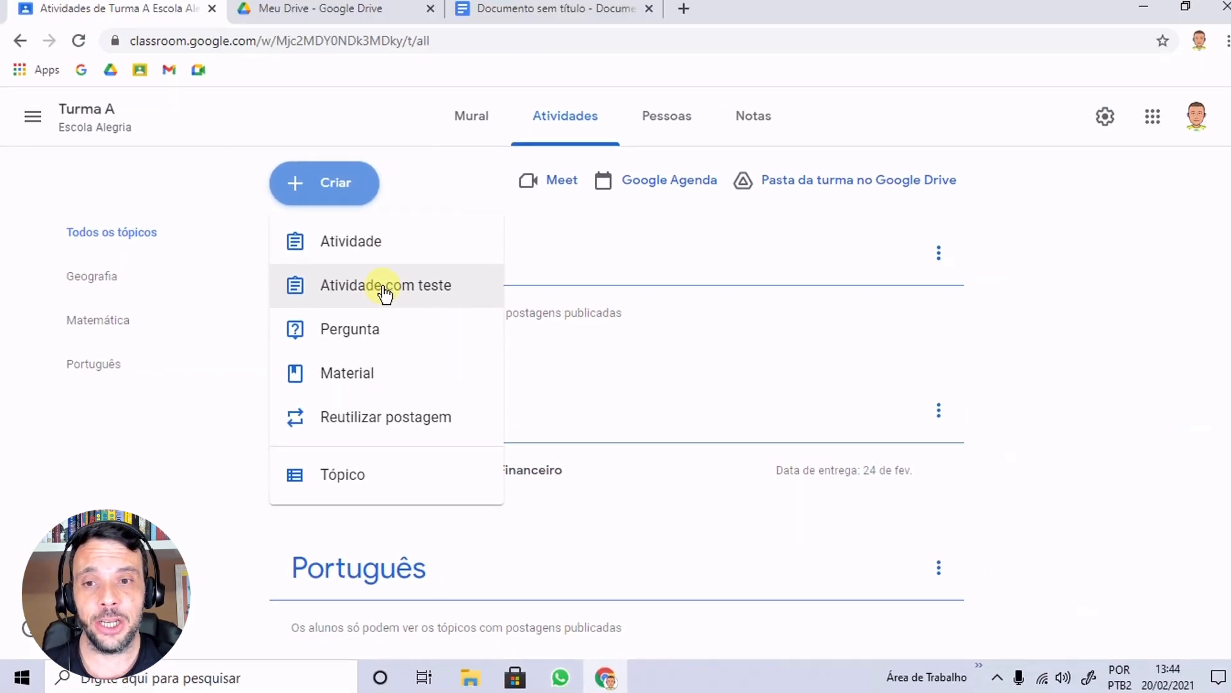
left_click(384, 289)
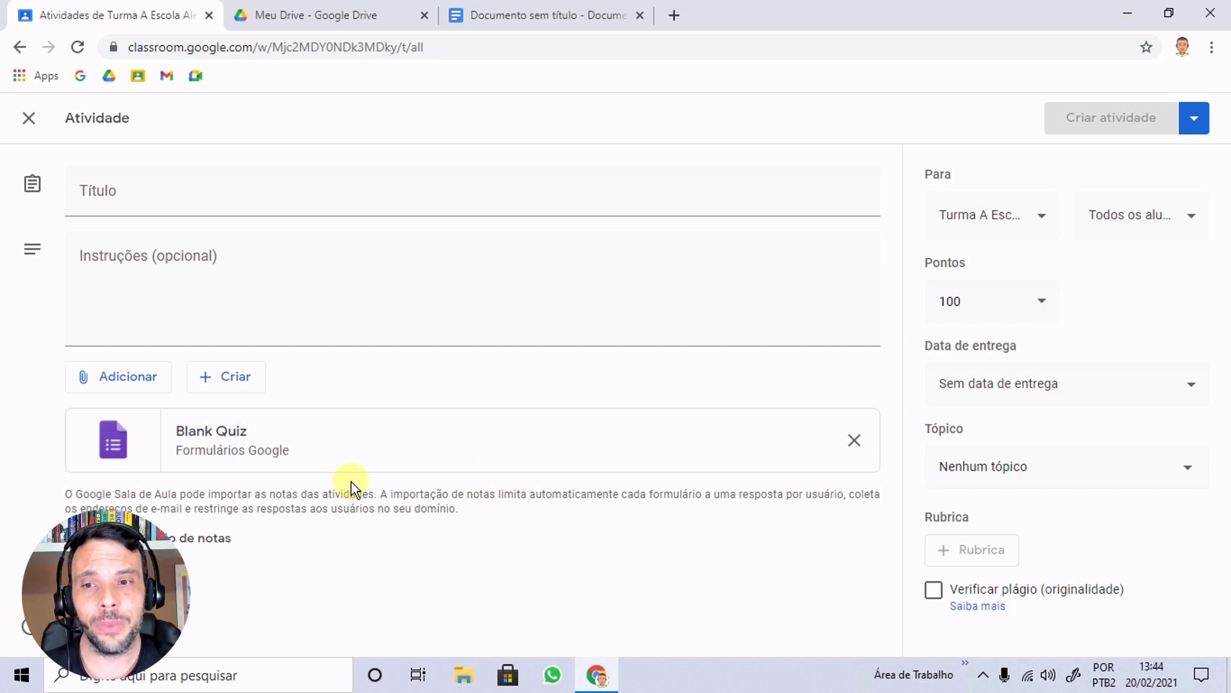
left_click(241, 449)
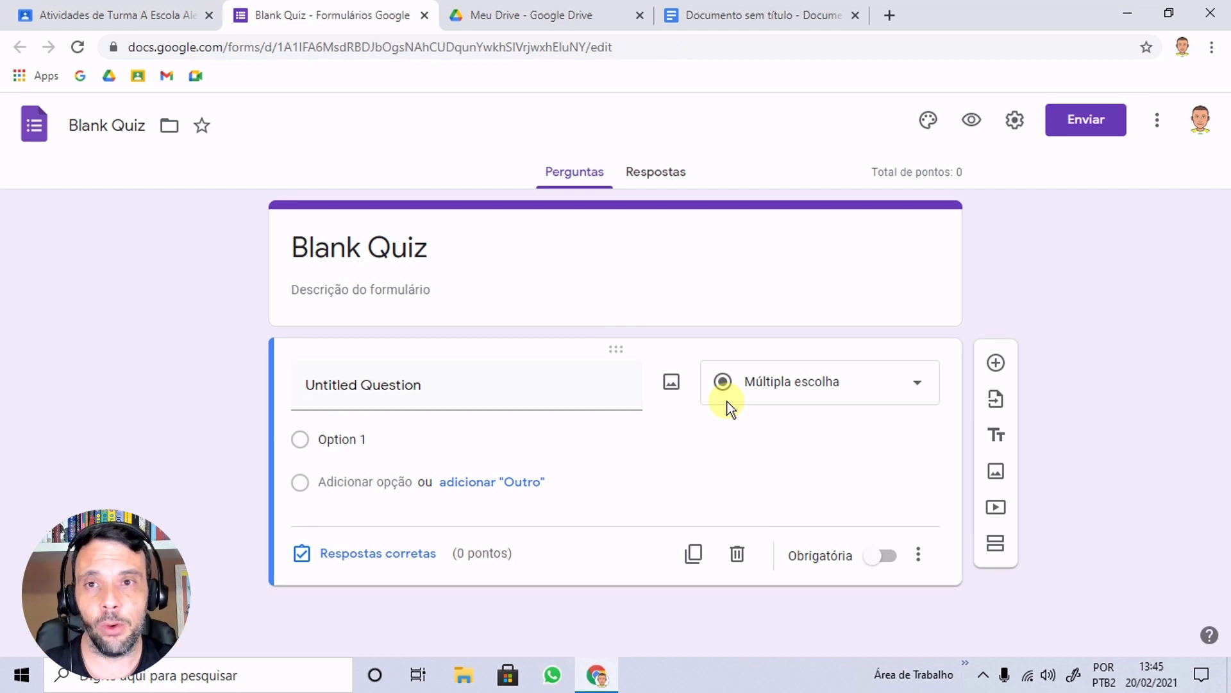
Close the Blank Quiz form, toggle the grade import option, and leave the quiz assignment without creating it.
left_click(424, 15)
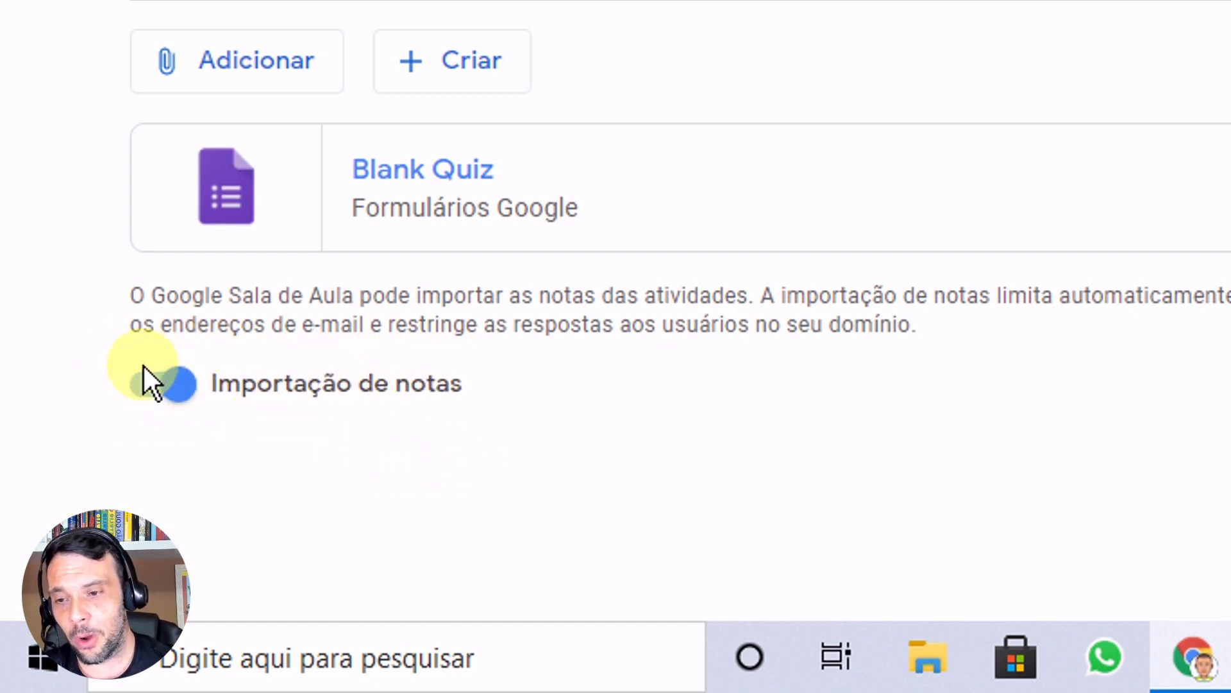
left_click(186, 390)
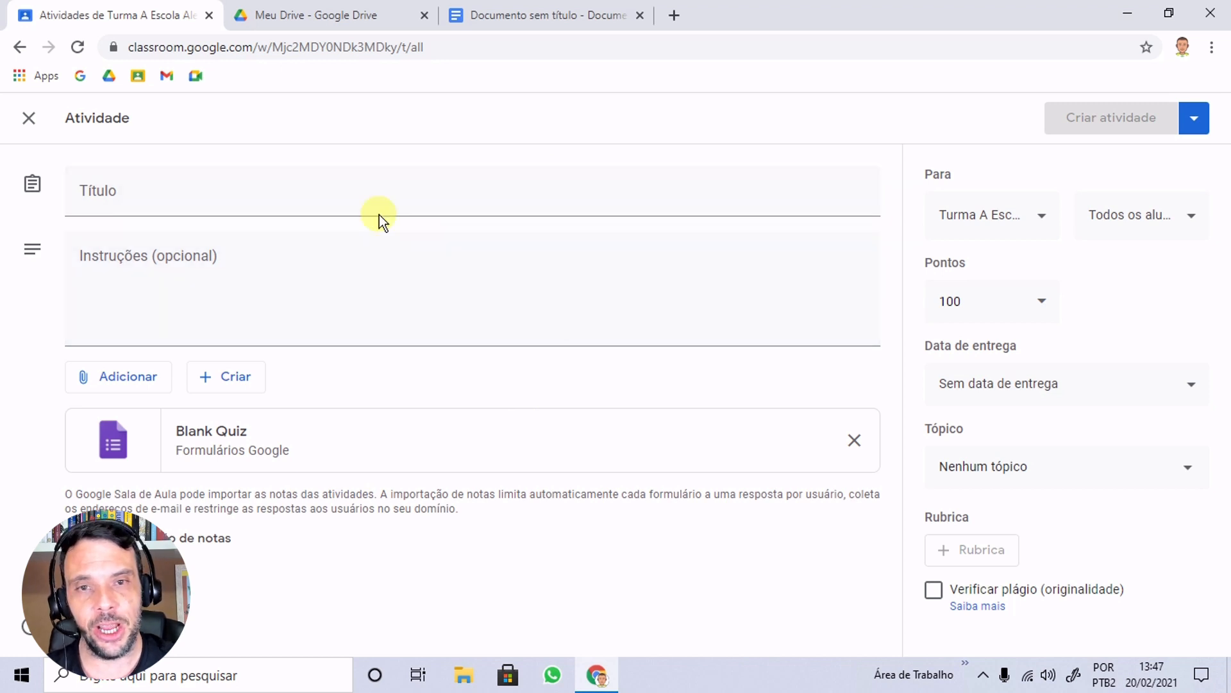
left_click(28, 120)
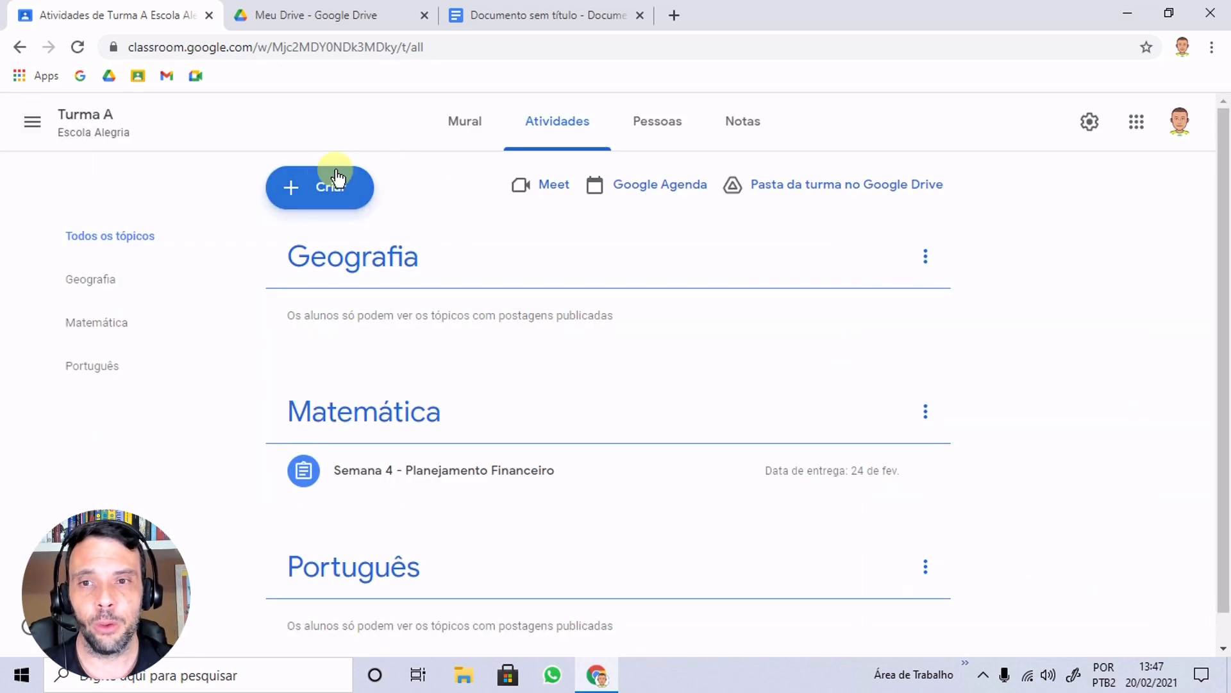
Start a material post titled "Tarefa 1 - Campo de experiência: escuta, fala, pensamento e imaginação.", copying the title from the Google Docs document.
left_click(336, 187)
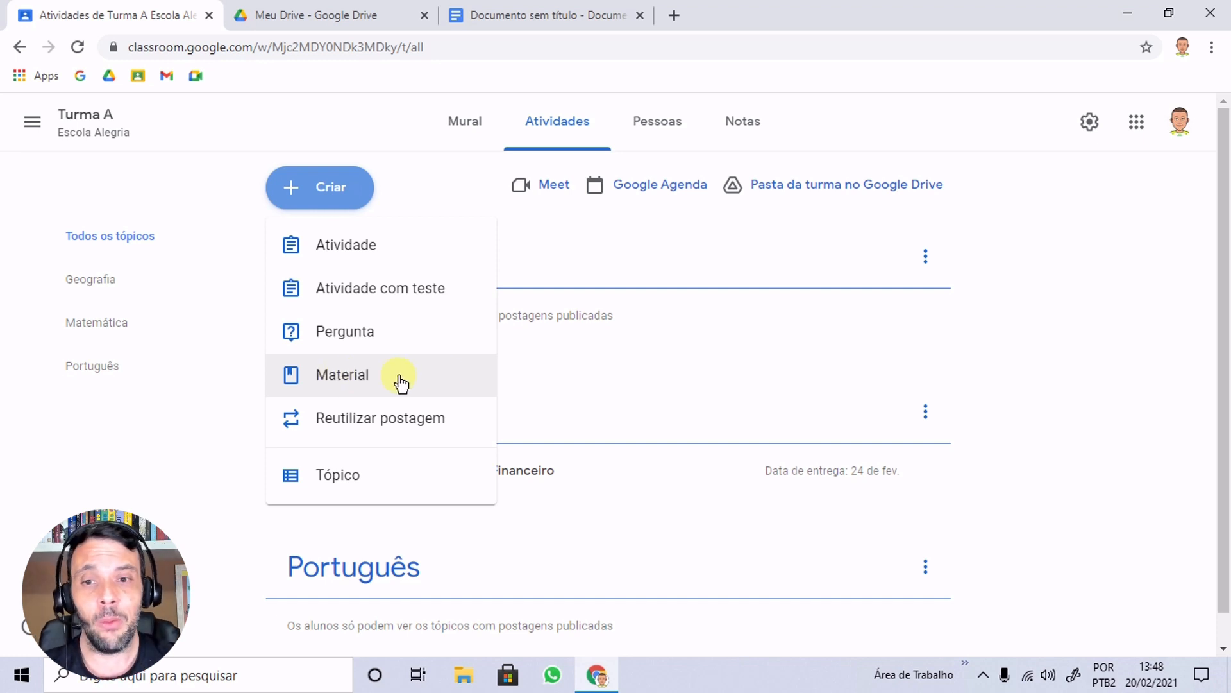
left_click(346, 383)
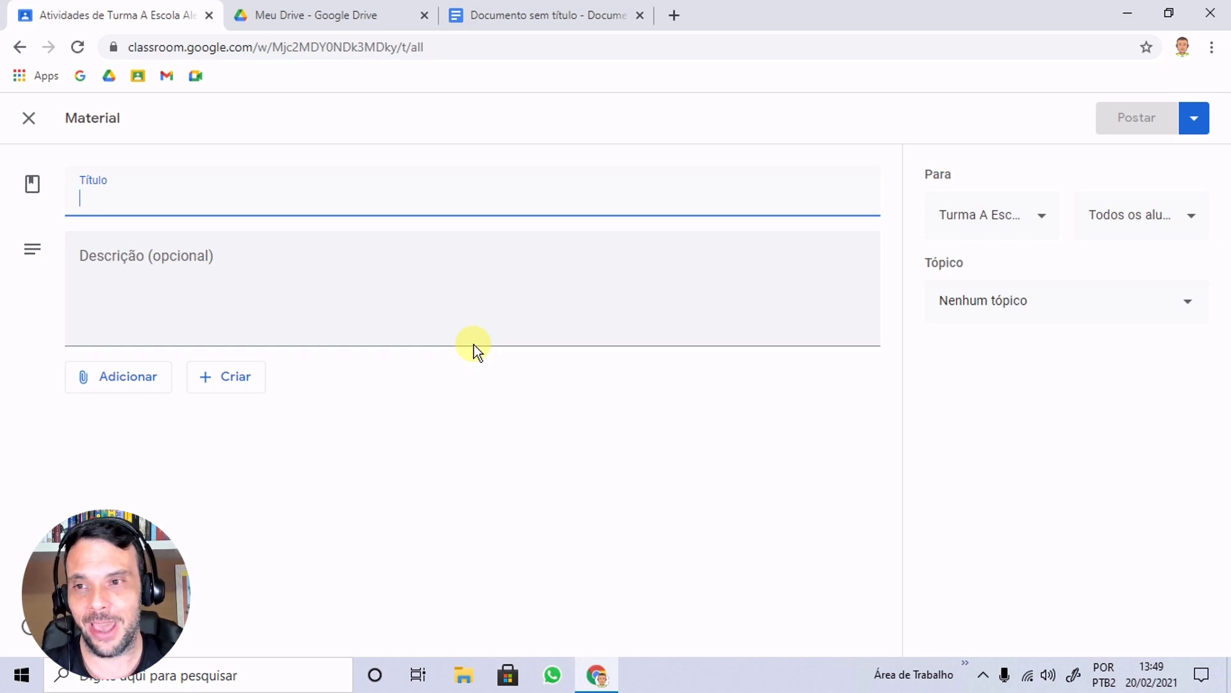
left_click(533, 17)
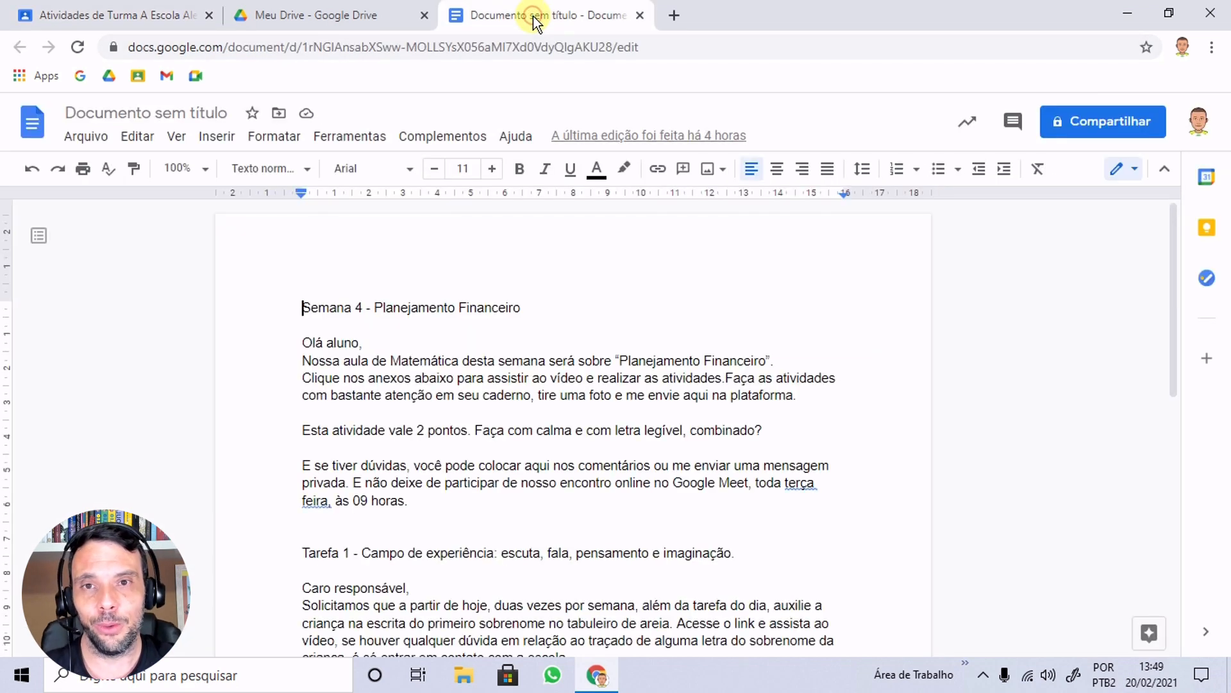
scroll(832, 385, "down", 5)
scroll(811, 393, "up", 2)
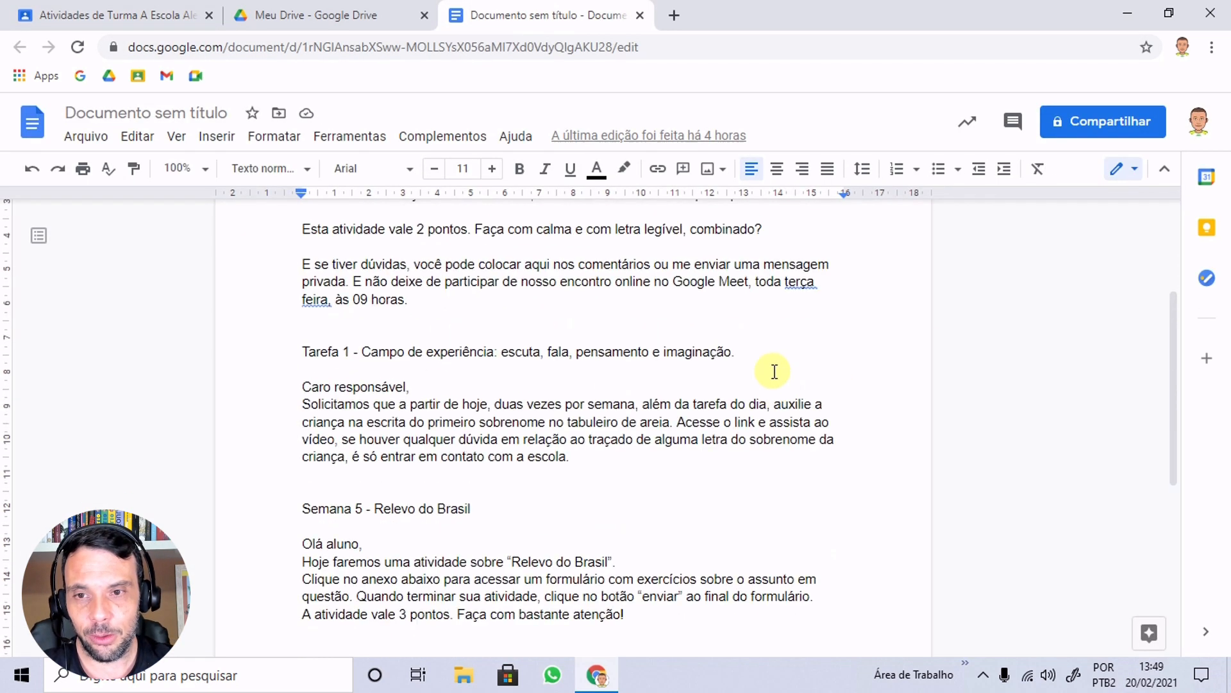
scroll(774, 371, "up", 2)
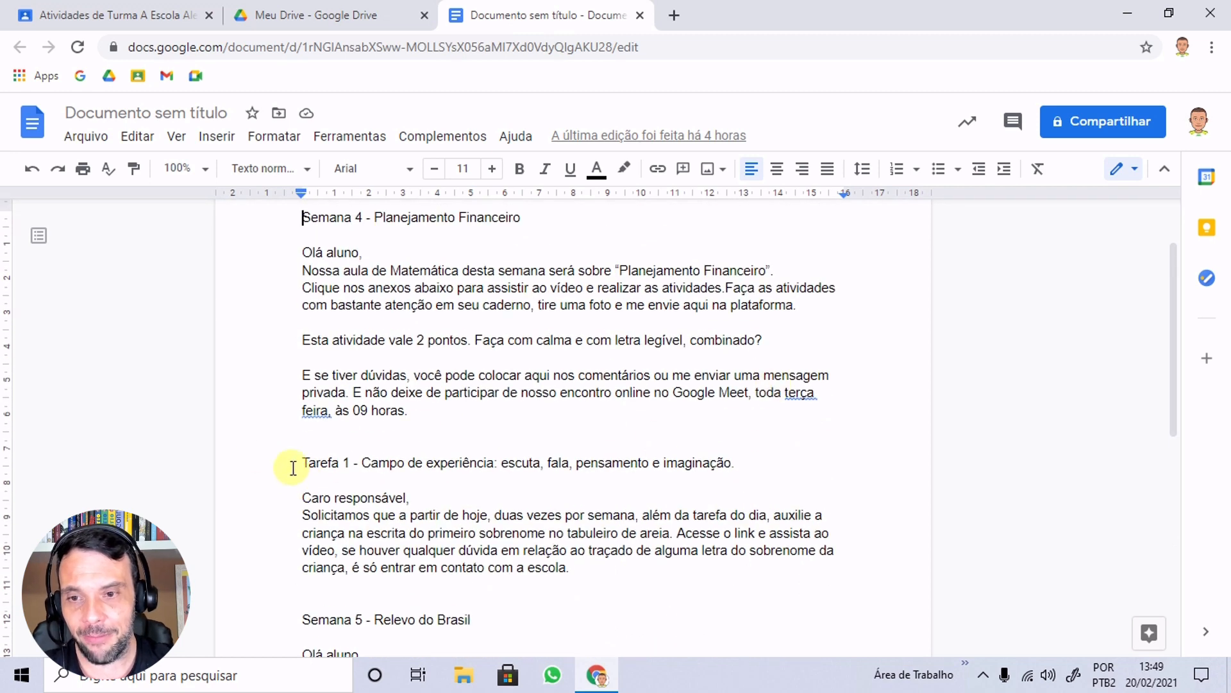
left_click_drag(293, 468, 736, 463)
key("ctrl+c")
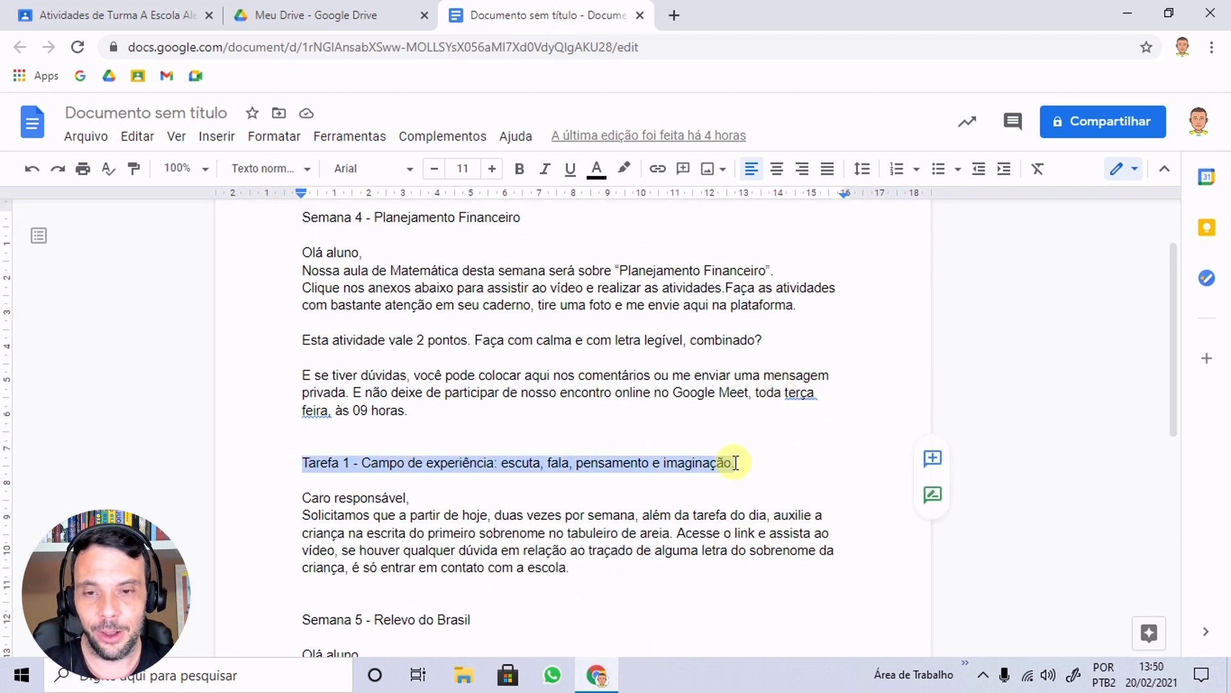
left_click(135, 14)
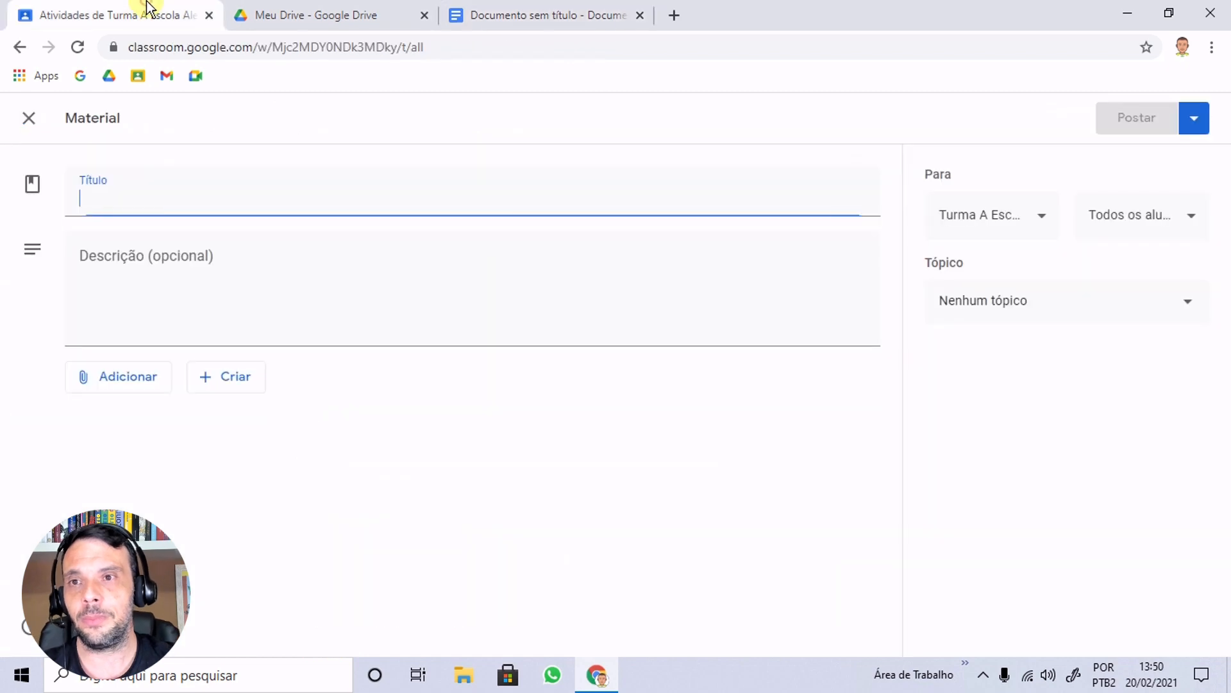
key("ctrl+v")
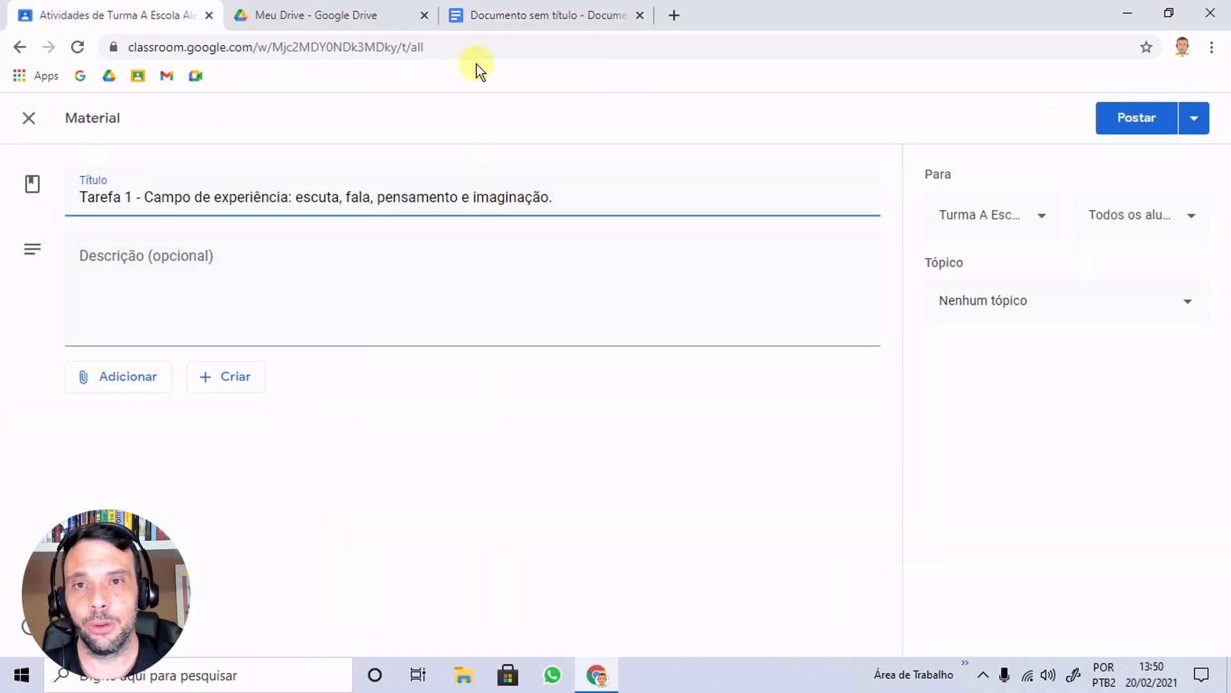
Copy the "Caro responsável" message under Tarefa 1 from the document into the material's description, without a trailing blank line.
left_click(485, 10)
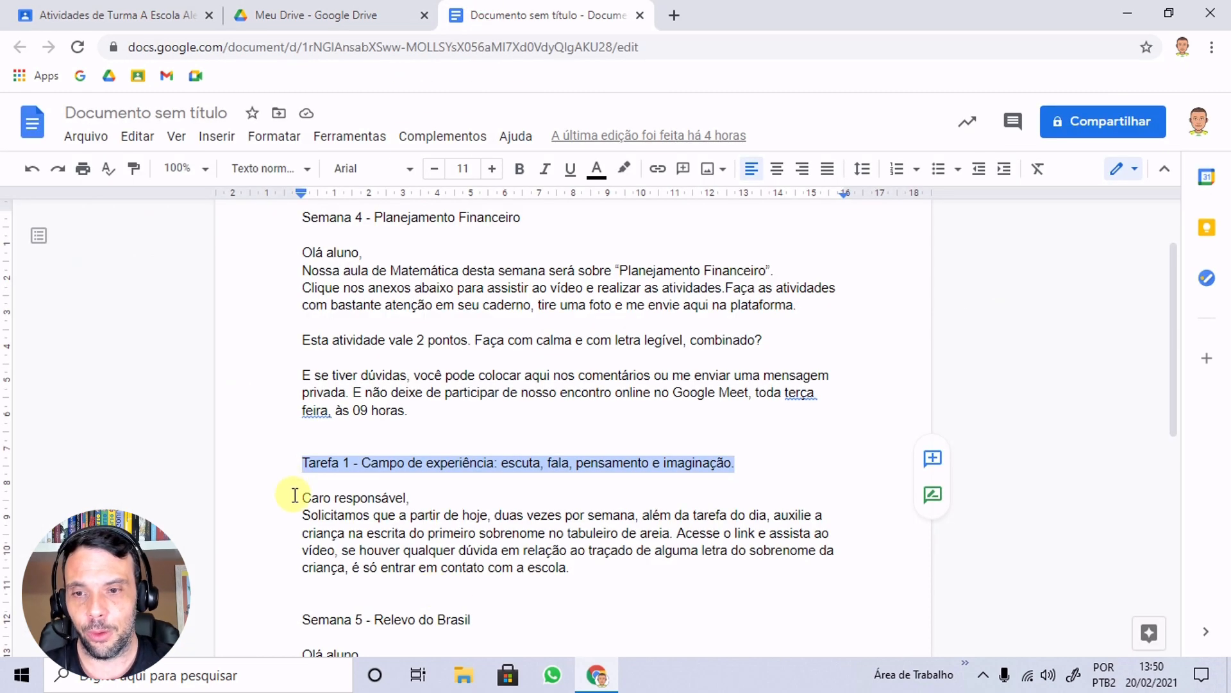
left_click_drag(294, 495, 569, 566)
key("ctrl+c")
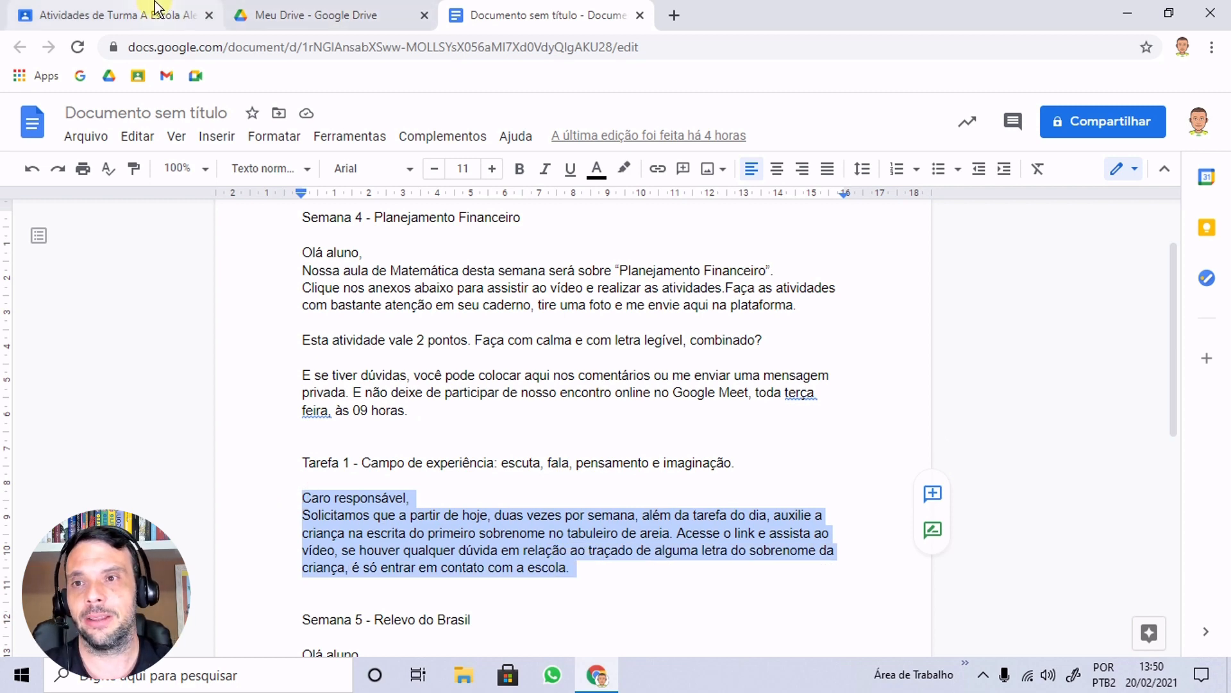
left_click(192, 13)
left_click(279, 313)
key("ctrl+v")
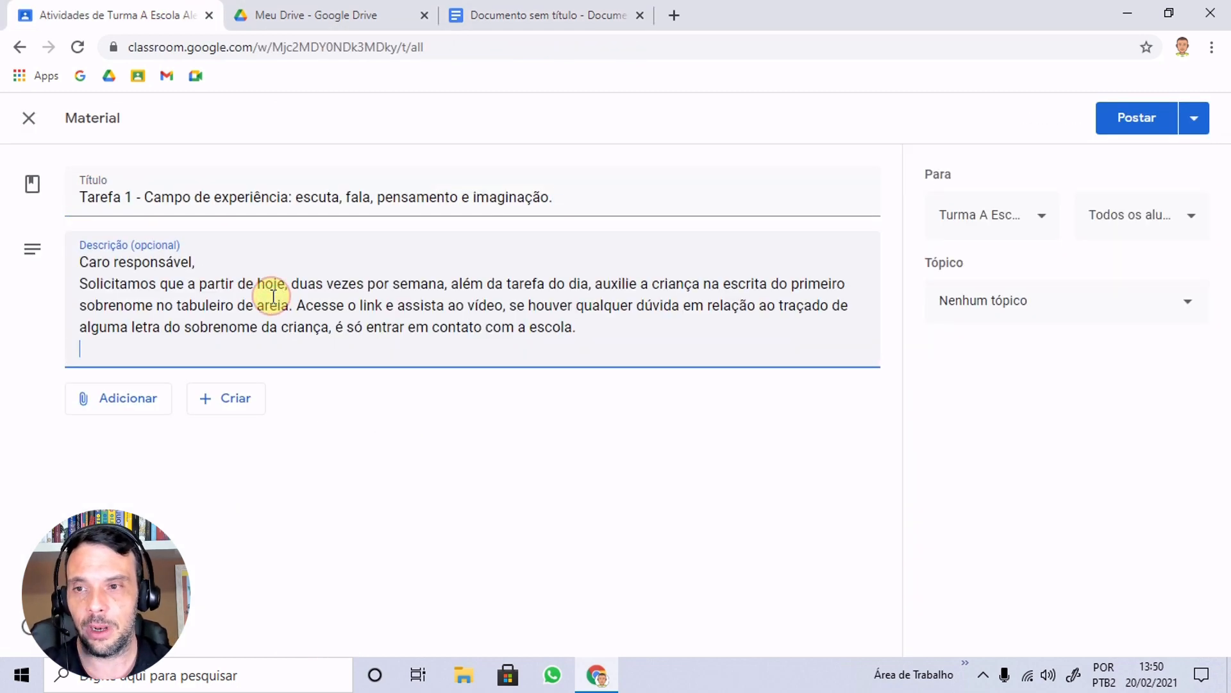
key("BackSpace")
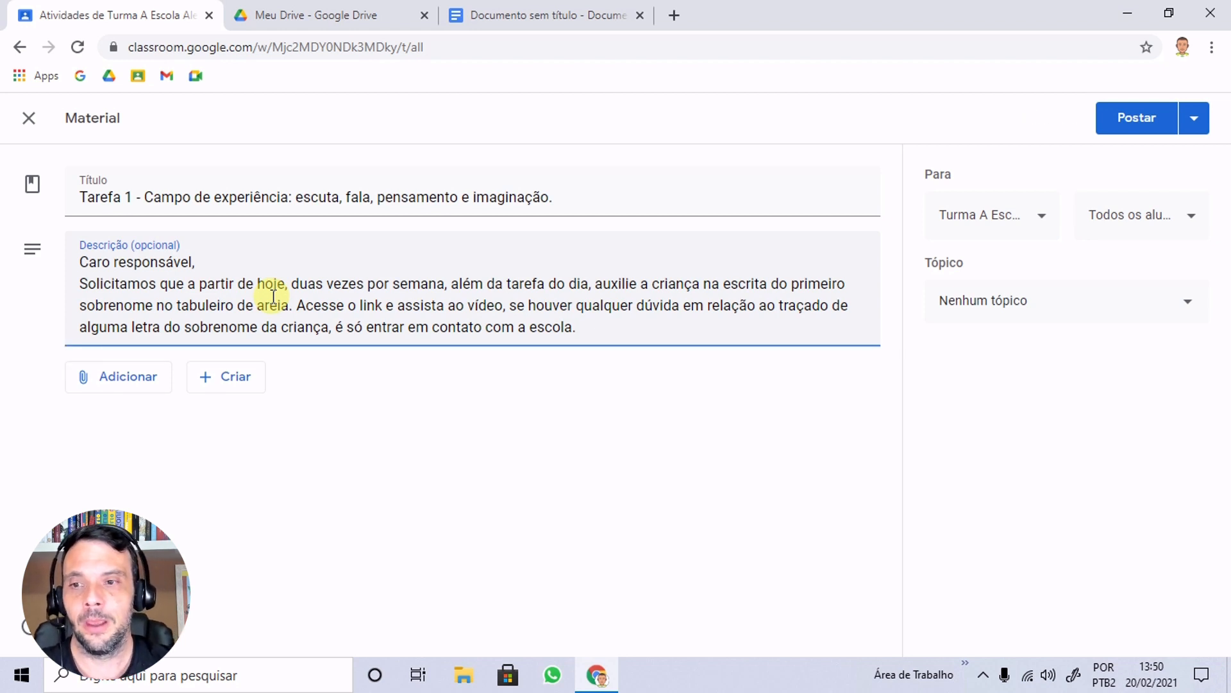
Attach the ei_2ºperiodo_tarefa1 PDF from the Atividades folder in Google Drive to the material.
left_click(121, 378)
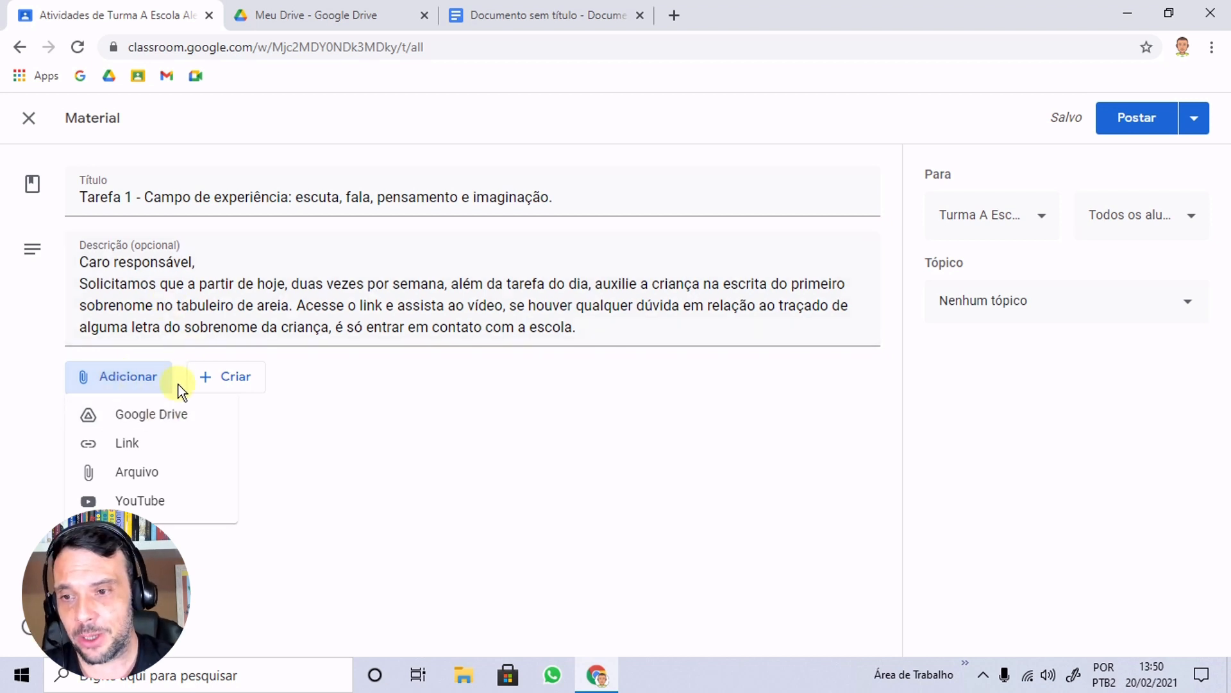
left_click(135, 420)
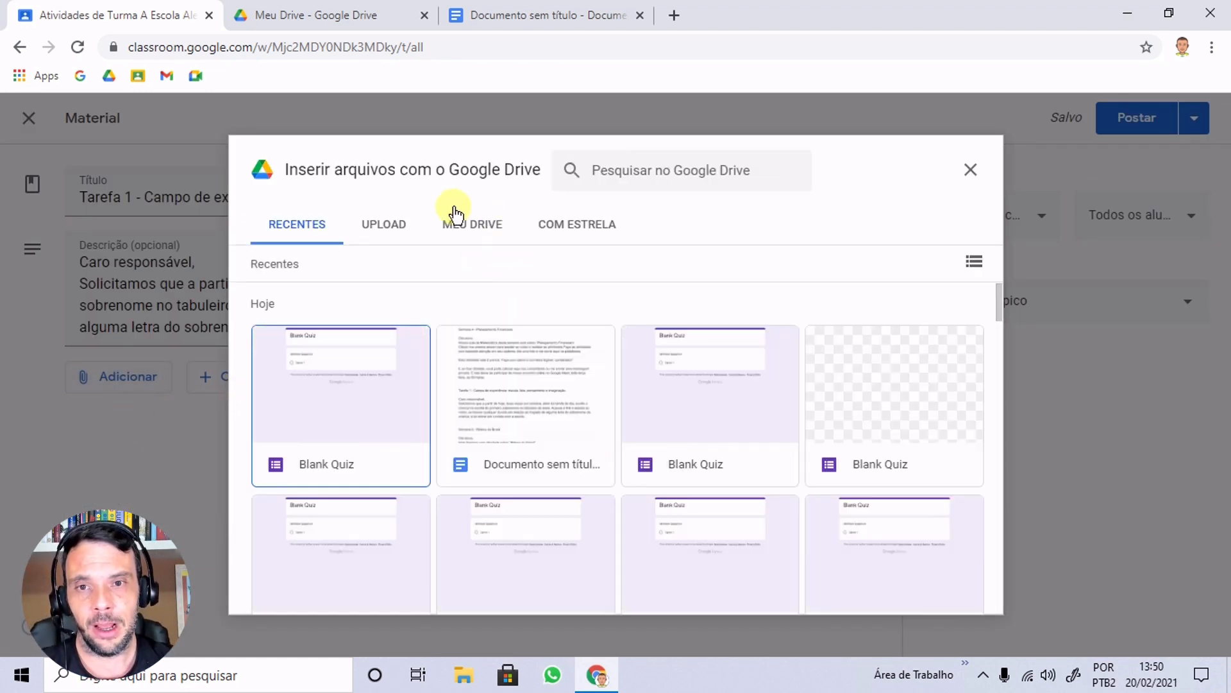
left_click(473, 226)
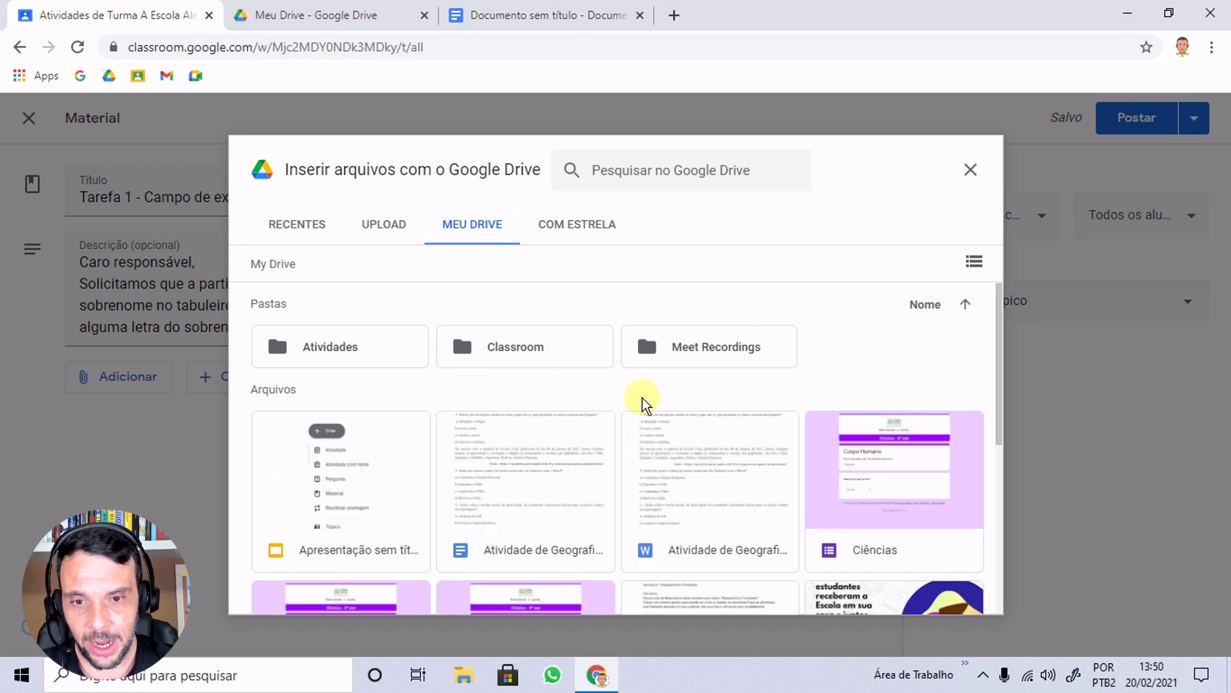
double_click(317, 343)
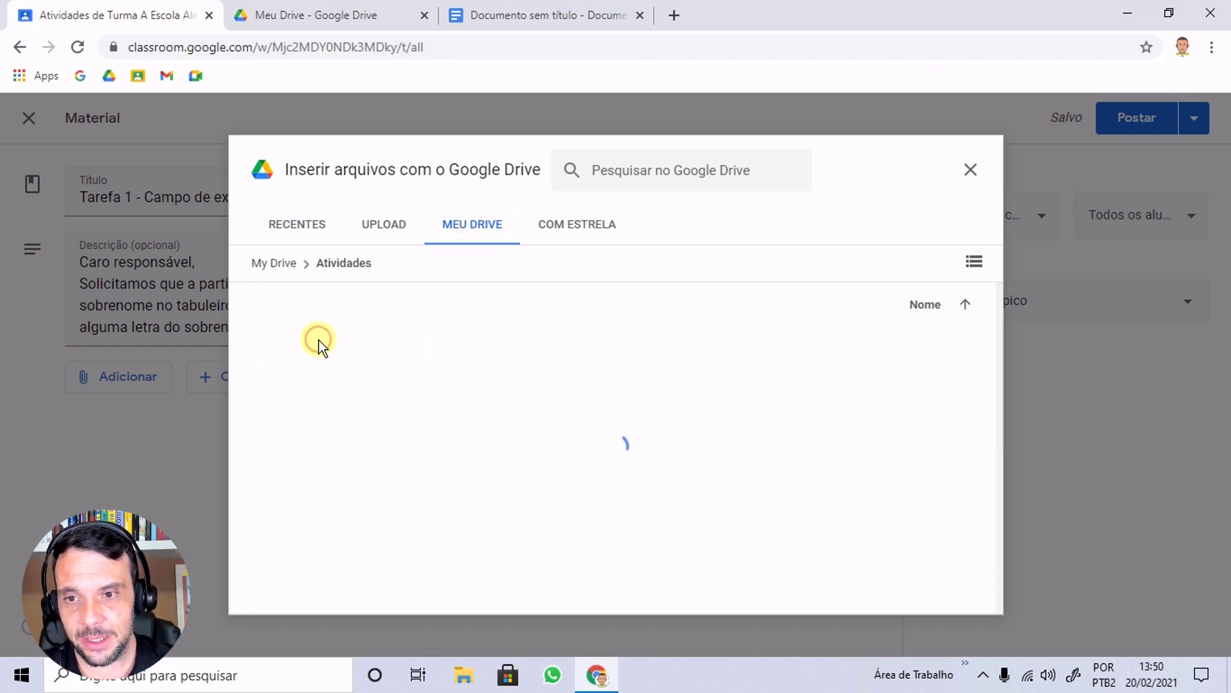
scroll(705, 410, "down", 1)
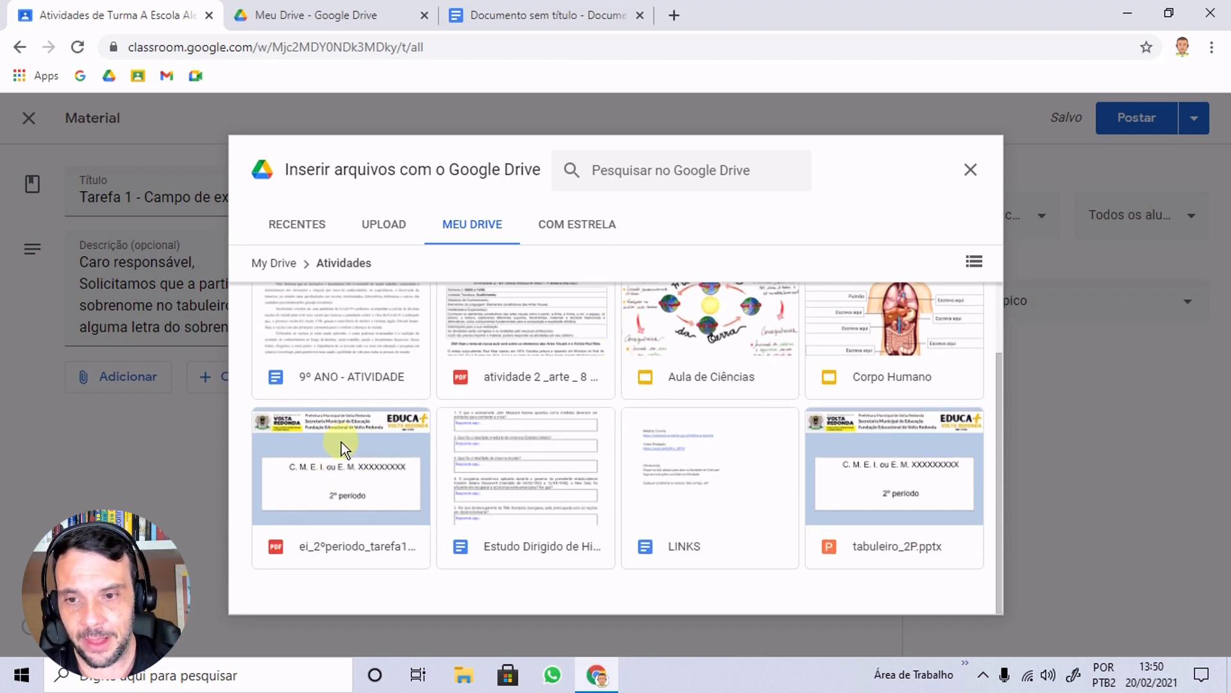
left_click(332, 467)
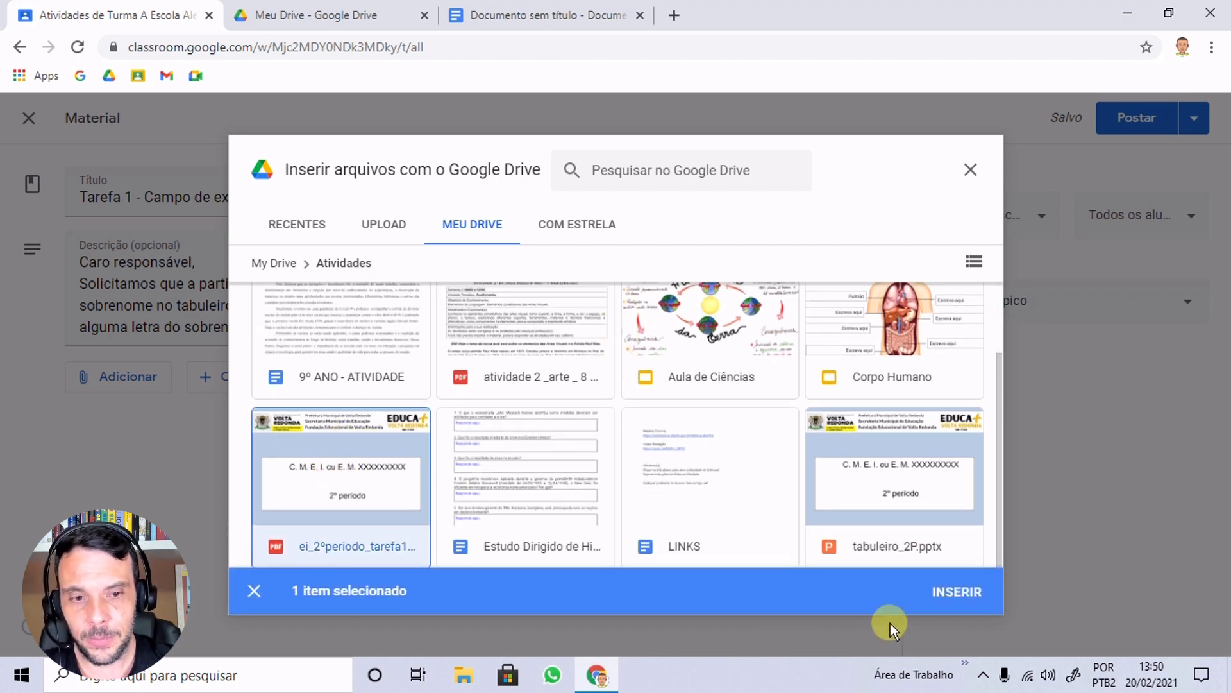
left_click(955, 590)
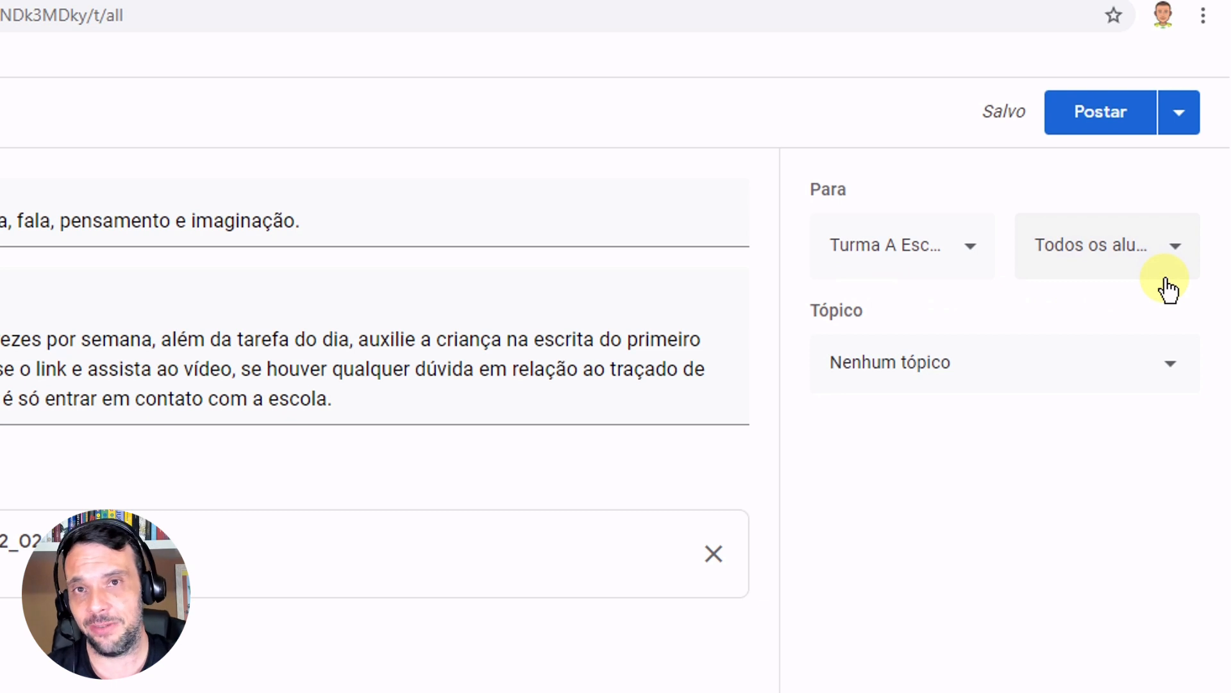
Check which classes and which students the material can be assigned to, leaving the selection as it is.
left_click(976, 250)
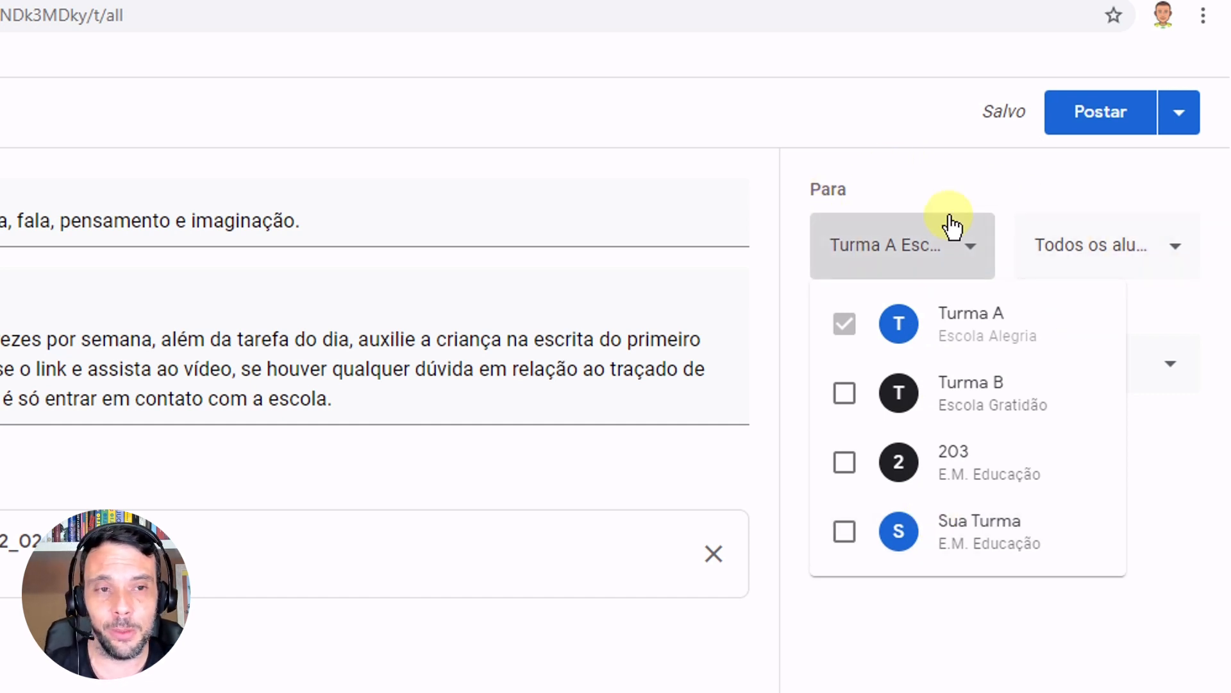
left_click(1114, 254)
left_click(1157, 249)
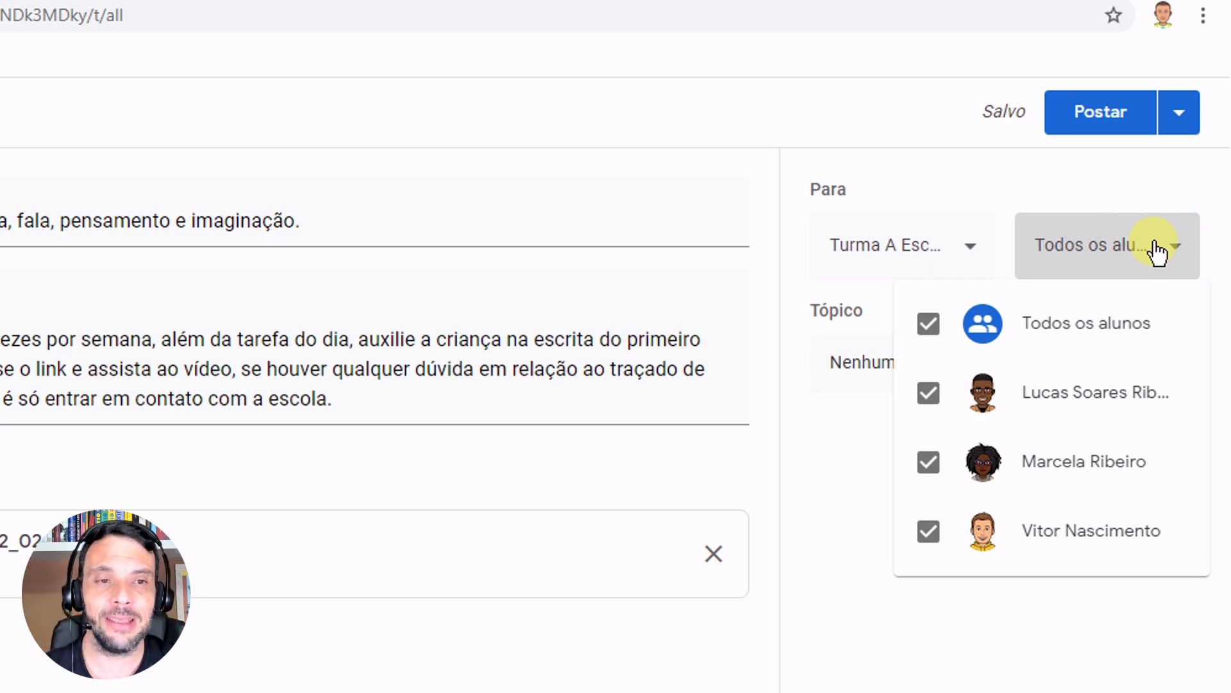
left_click(800, 206)
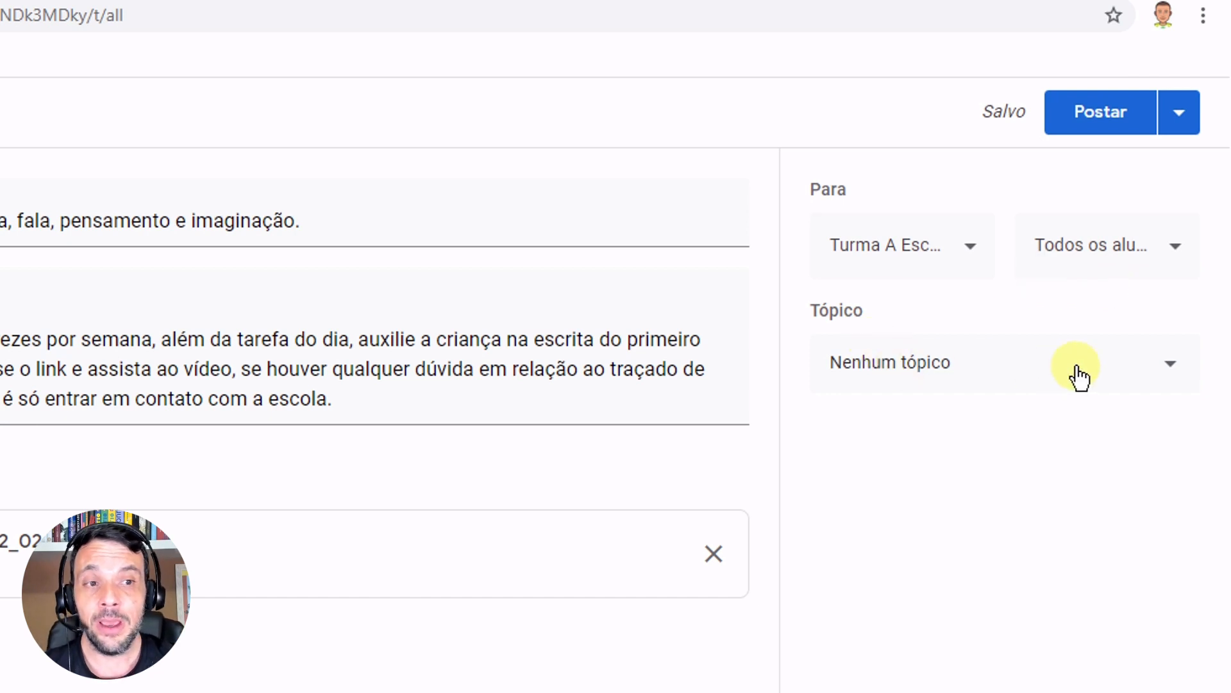
Assign the material to the Geografia topic, check the publishing alternatives, and post it immediately.
left_click(1098, 371)
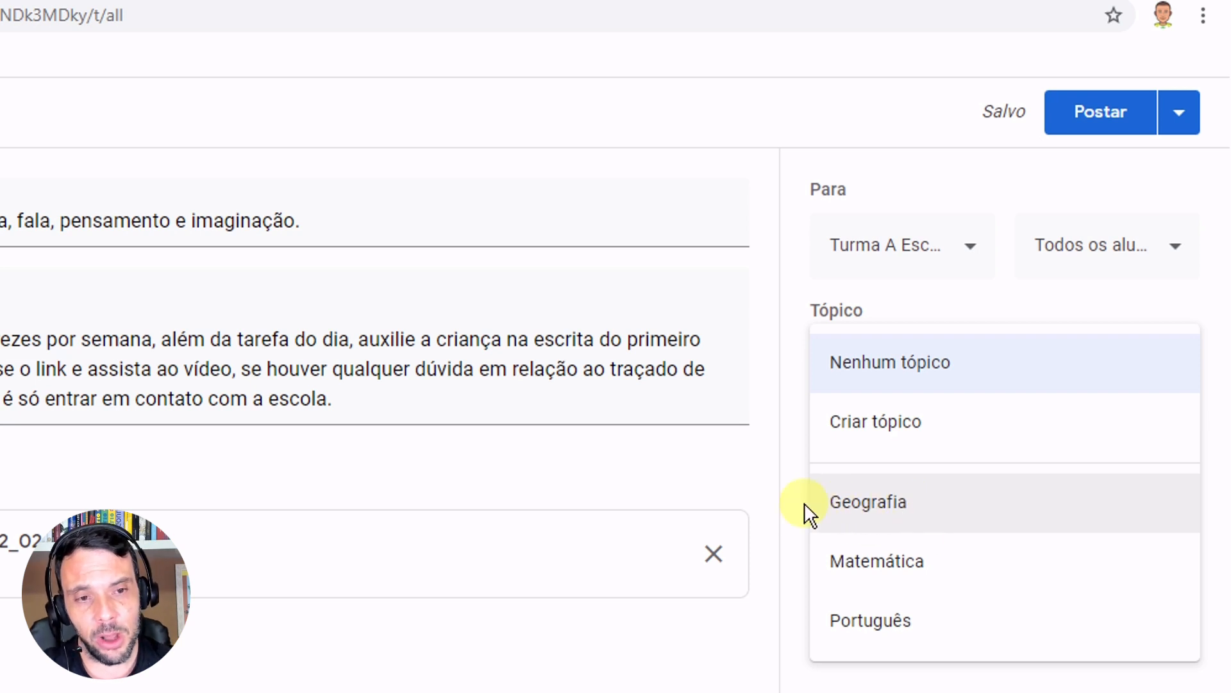
left_click(880, 508)
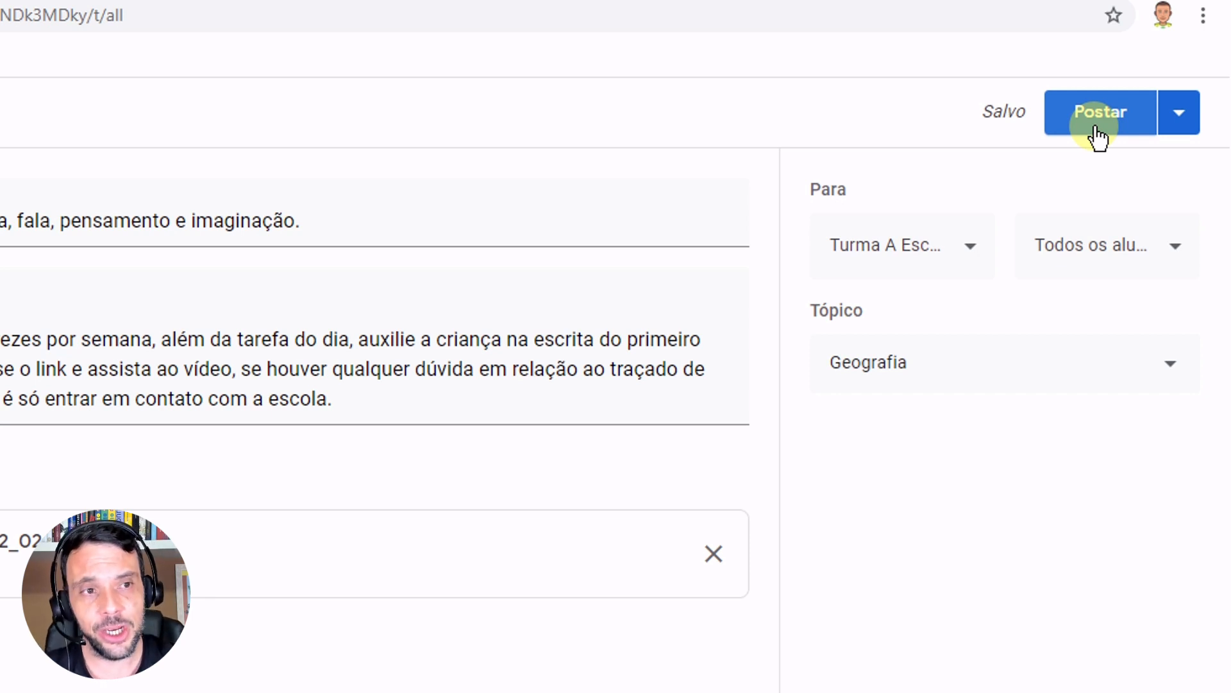
left_click(1181, 115)
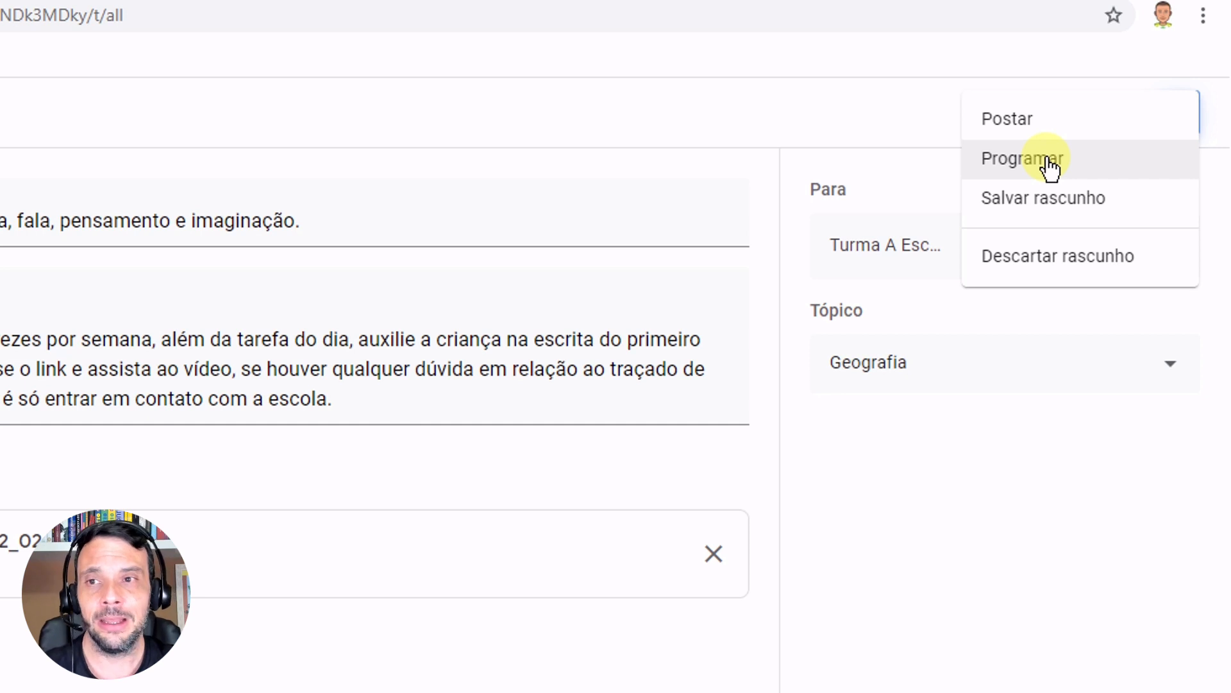
left_click(871, 136)
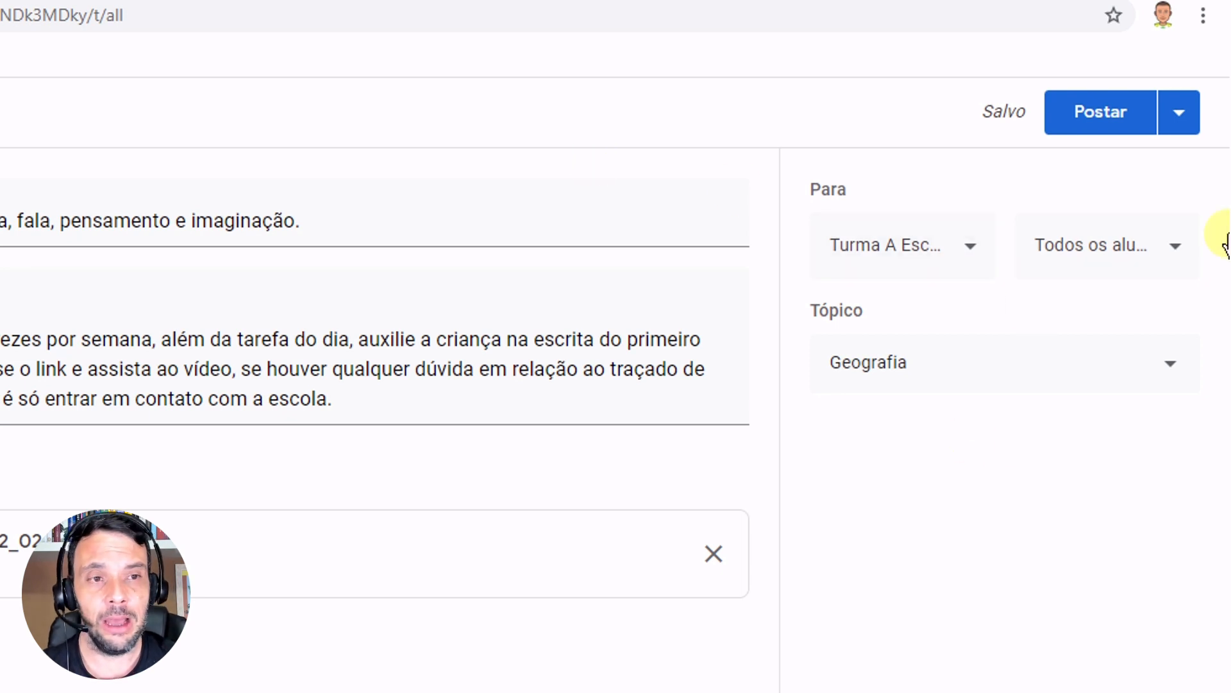
left_click(1097, 121)
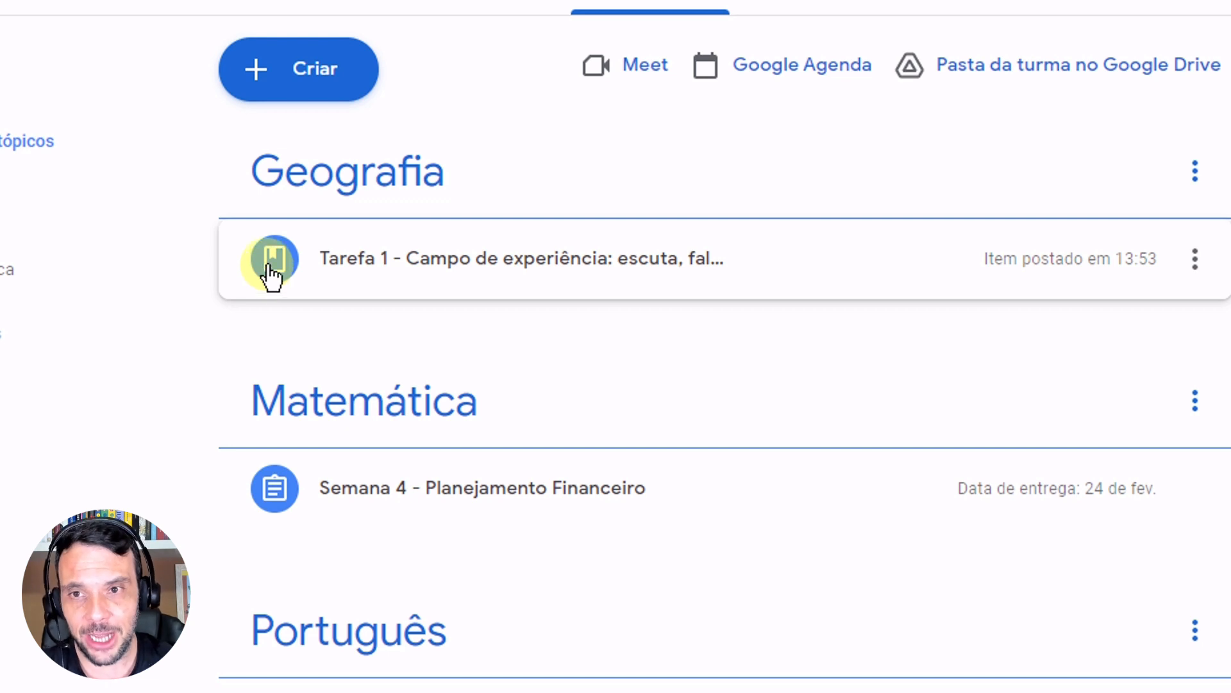
Review the posted Tarefa 1 material under Geografia, including its full page and class comment field, and return to Turma A's stream.
left_click(301, 71)
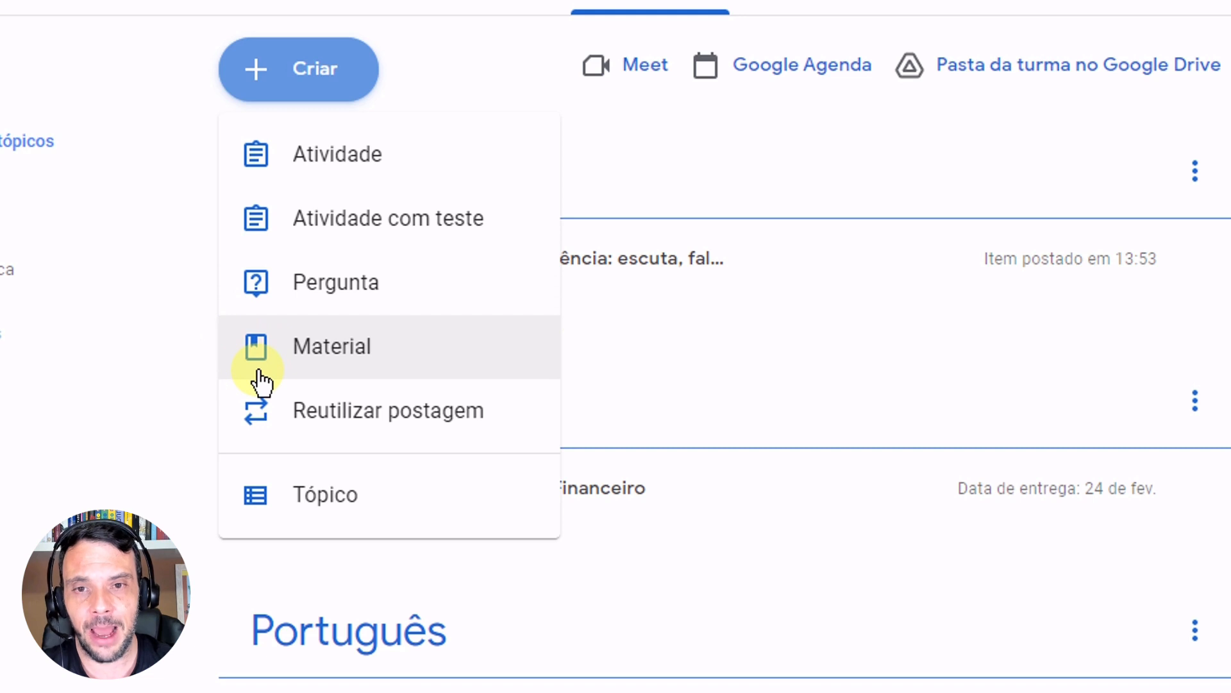
left_click(1225, 185)
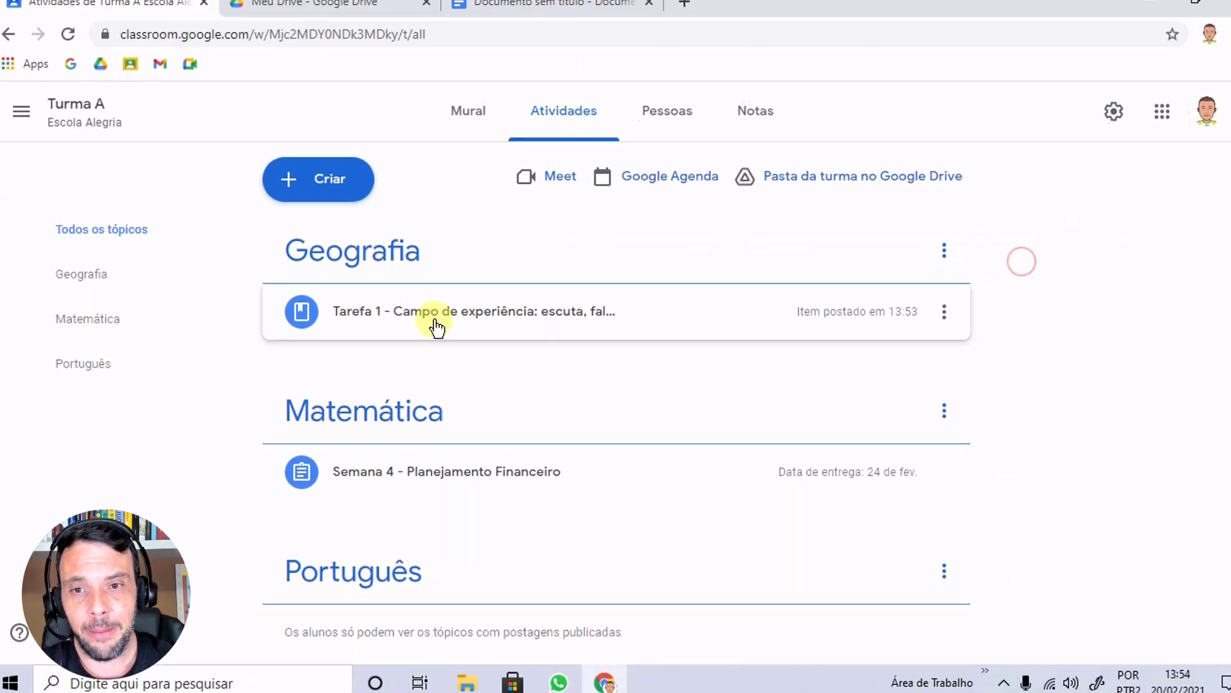
left_click(449, 311)
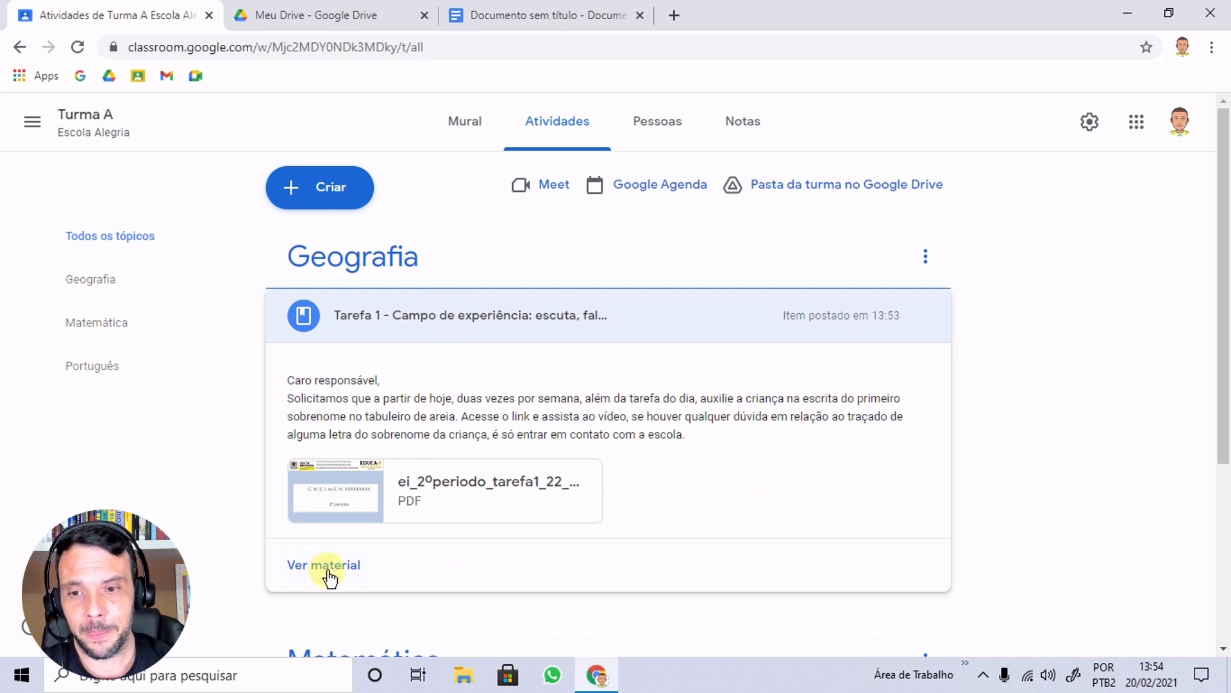
left_click(329, 574)
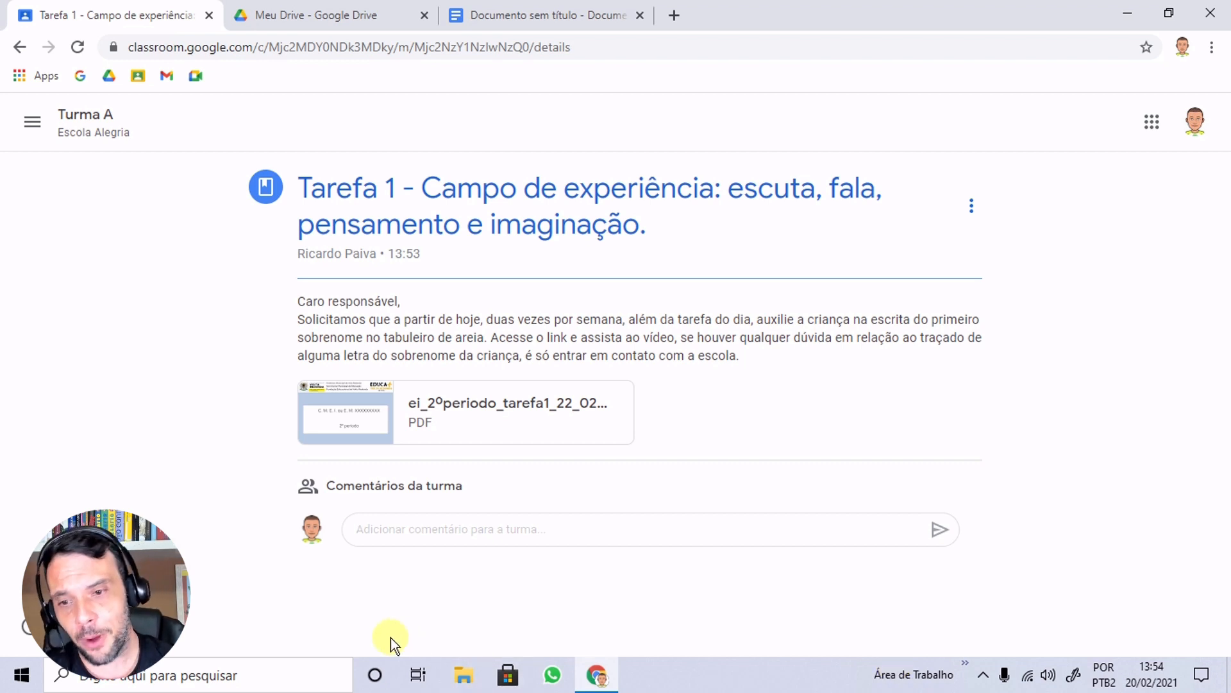
left_click(405, 530)
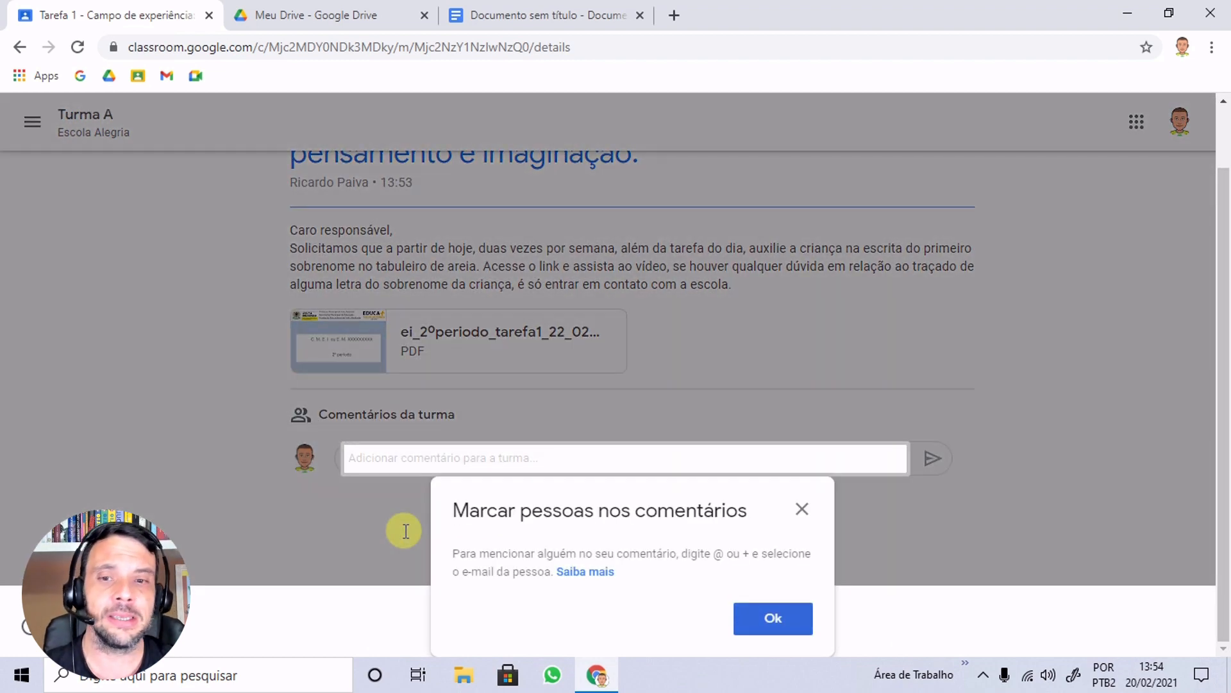
left_click(802, 510)
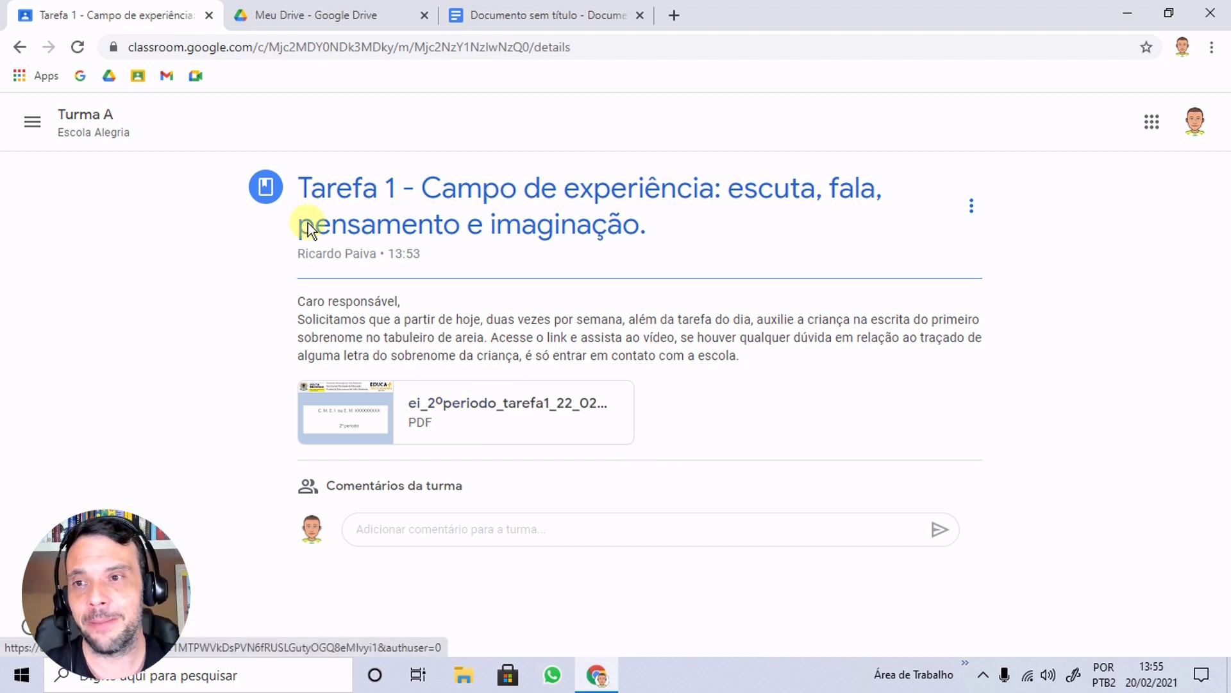
left_click(88, 124)
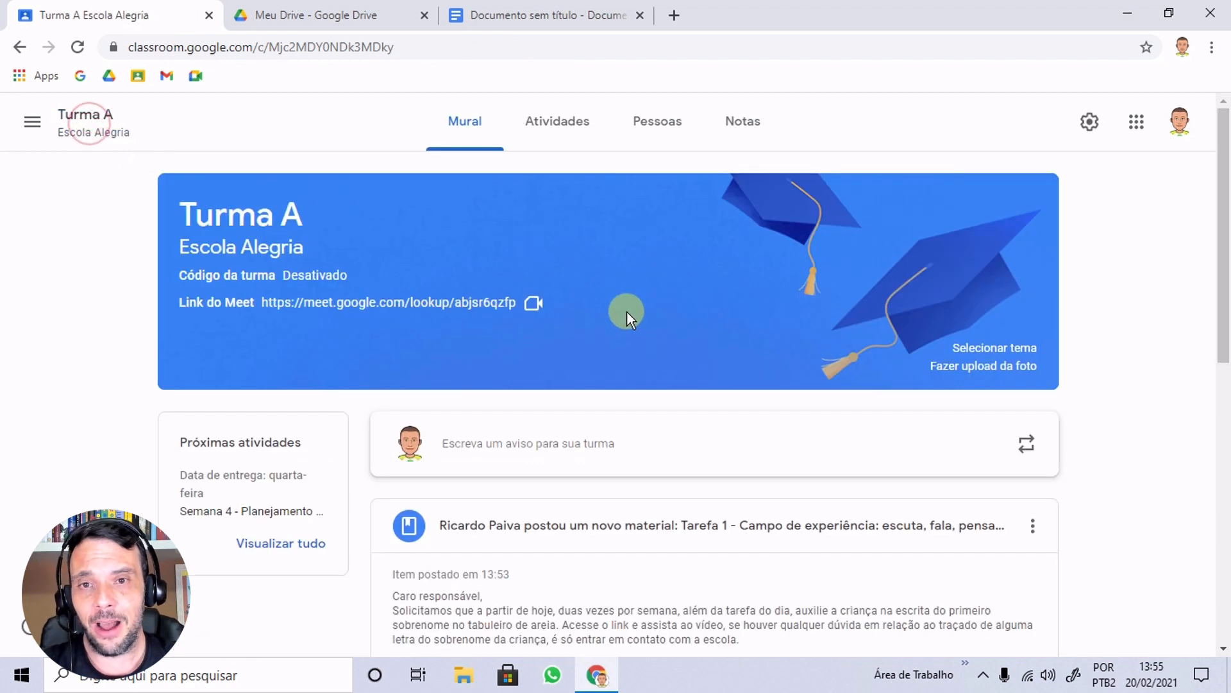
Create a question in Turma A's classwork with the text "Como você se sente hoje?".
left_click(555, 125)
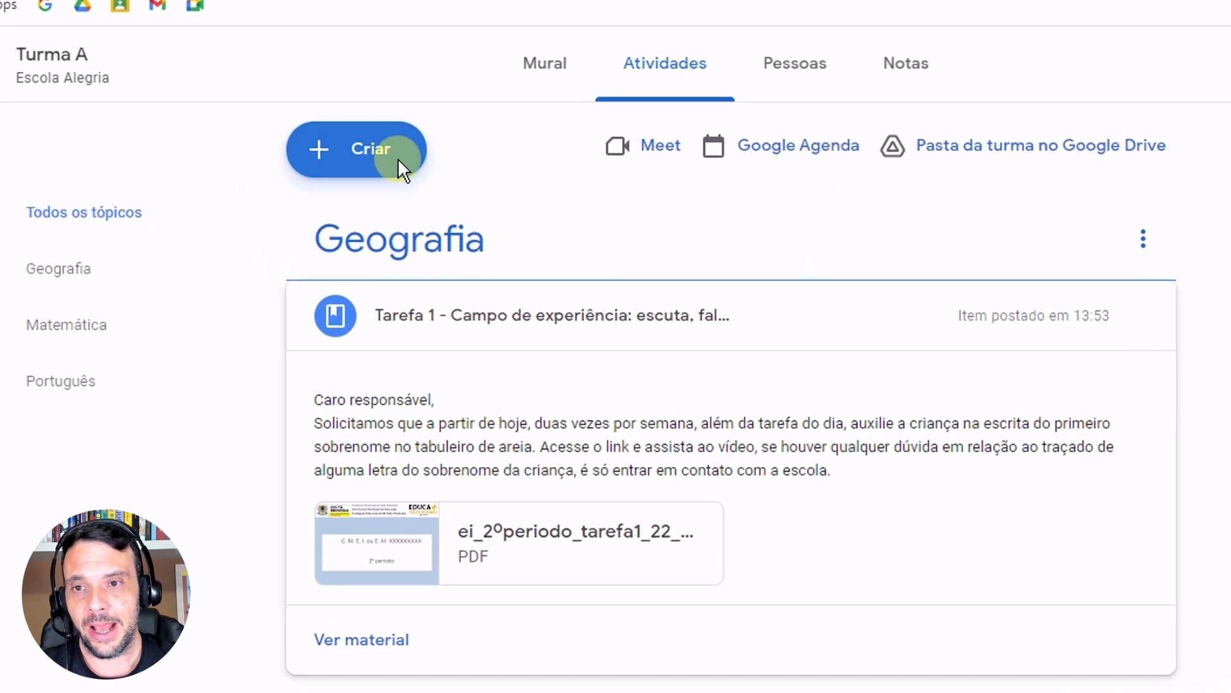
left_click(397, 157)
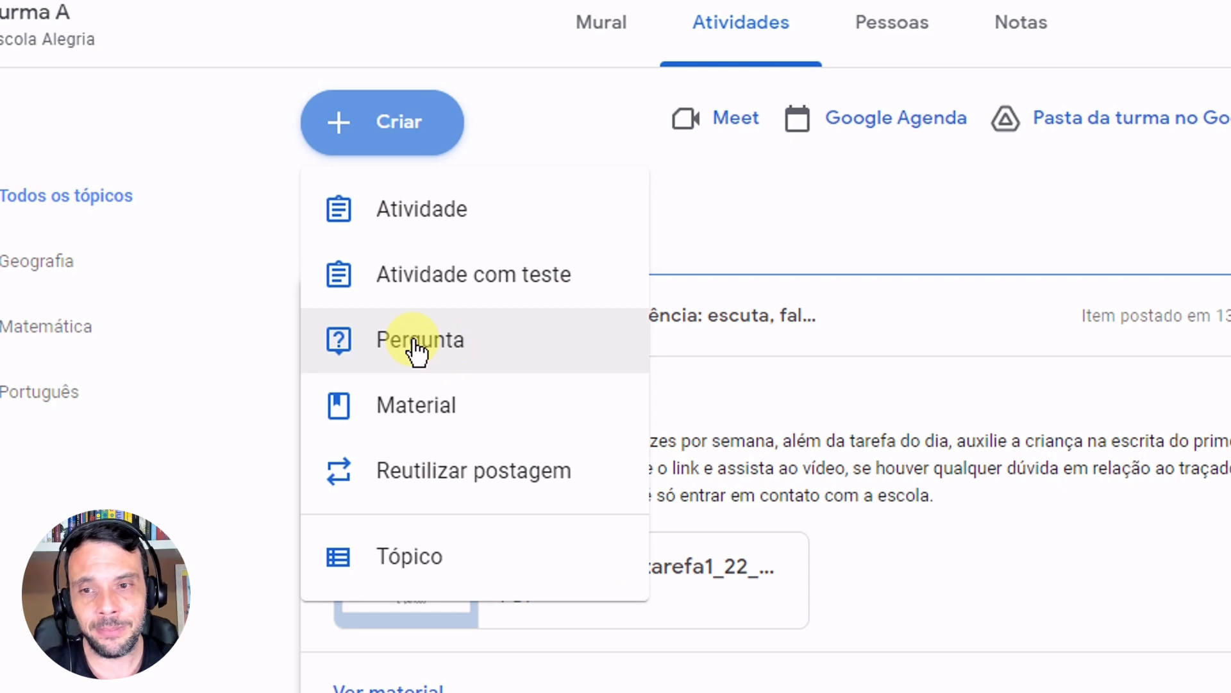
left_click(417, 349)
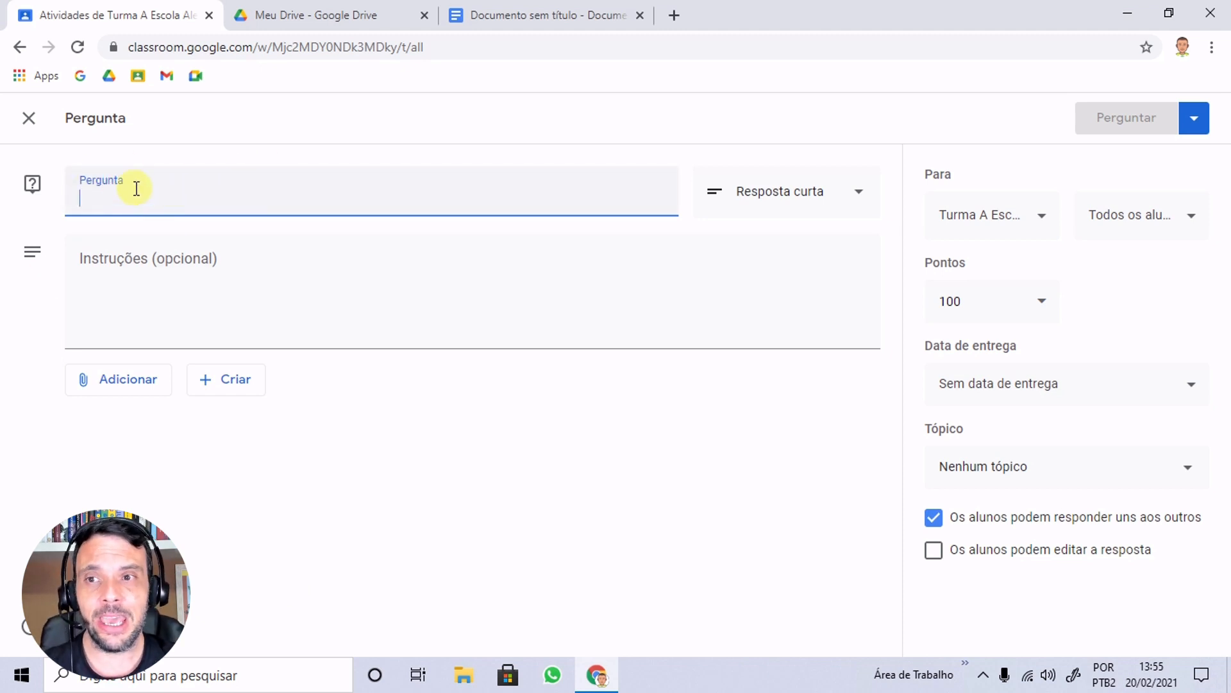
type("Como")
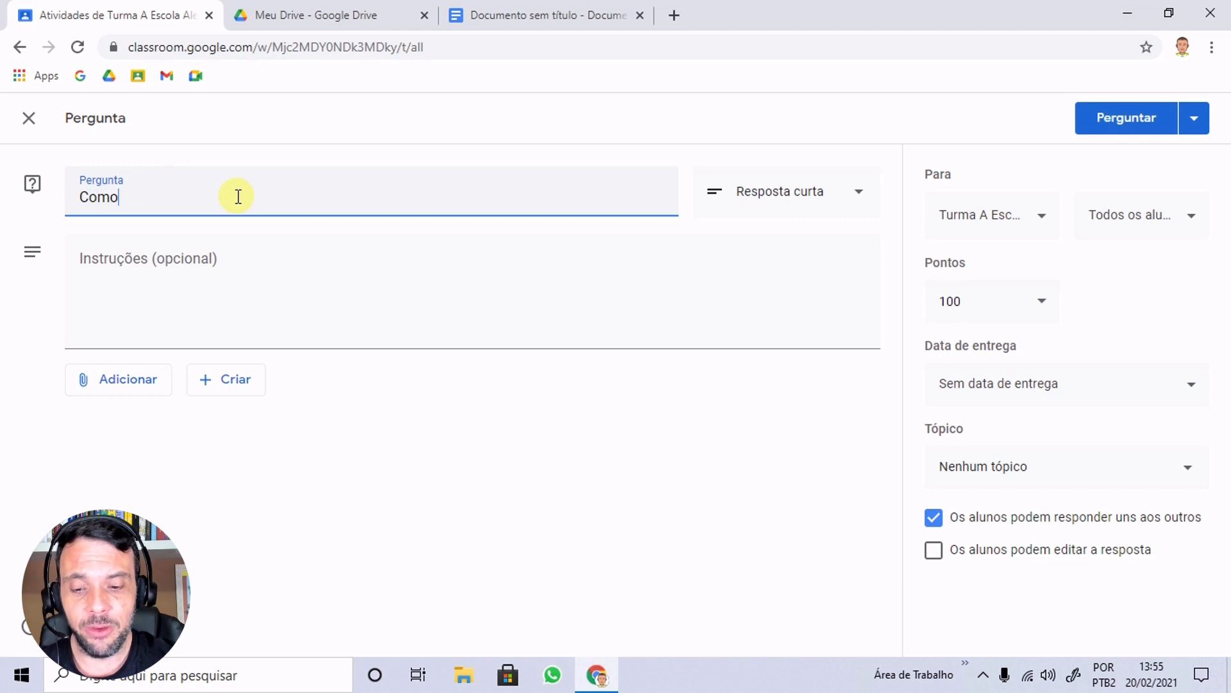
type(" você se sente hoj")
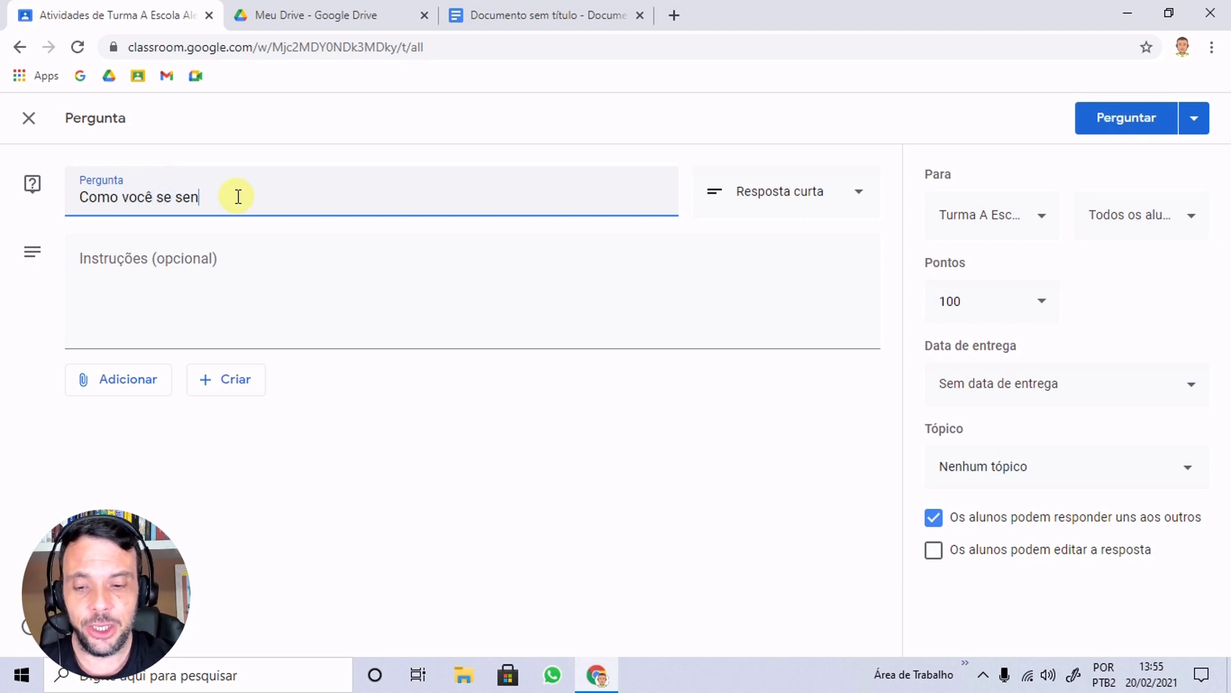
type("e?")
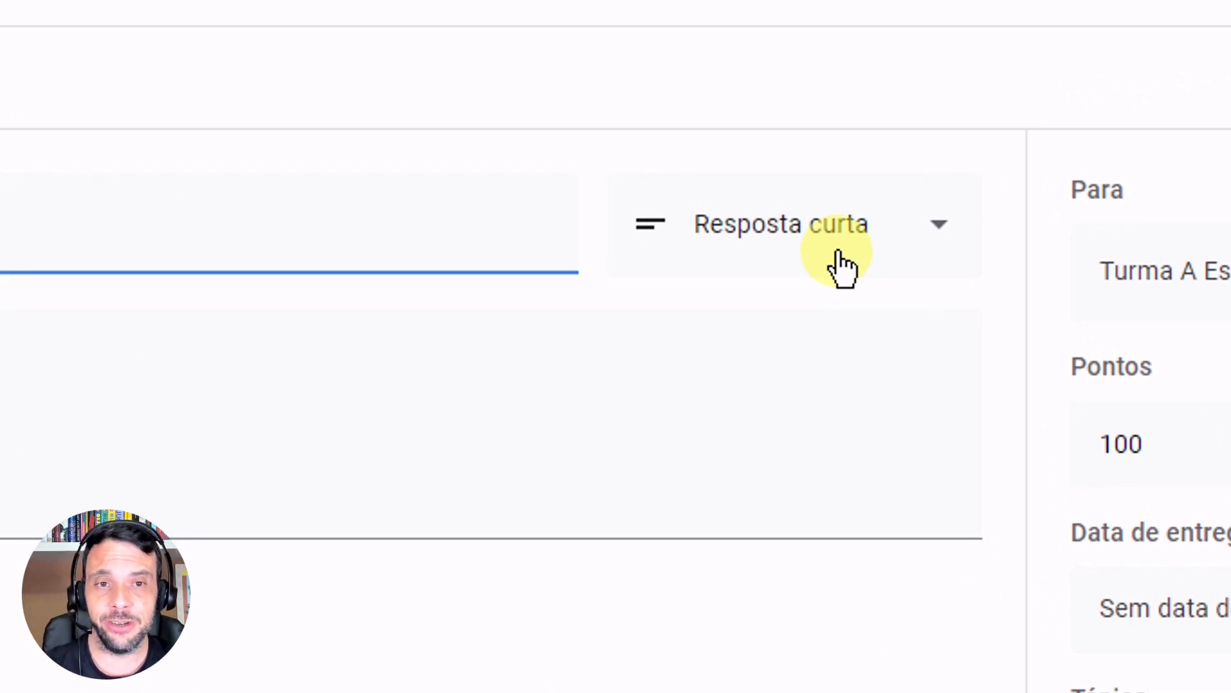
Check the answer types and attachment sources for the question, keeping Resposta curta and attaching nothing.
left_click(917, 236)
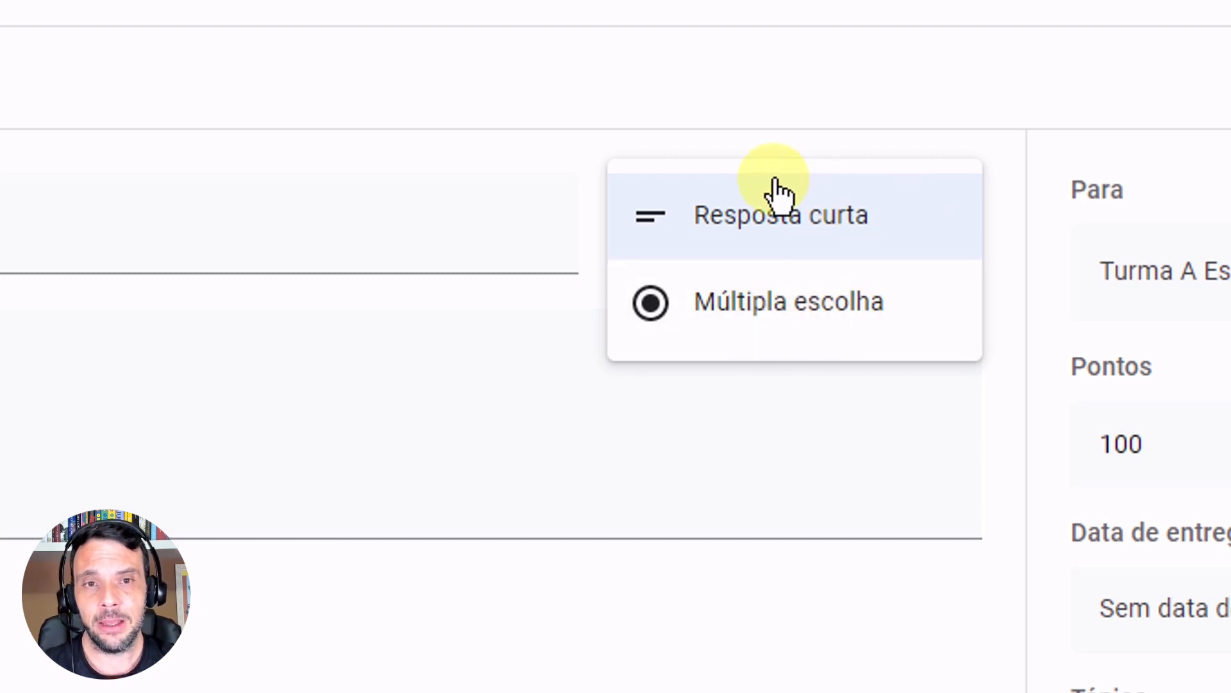
left_click(776, 192)
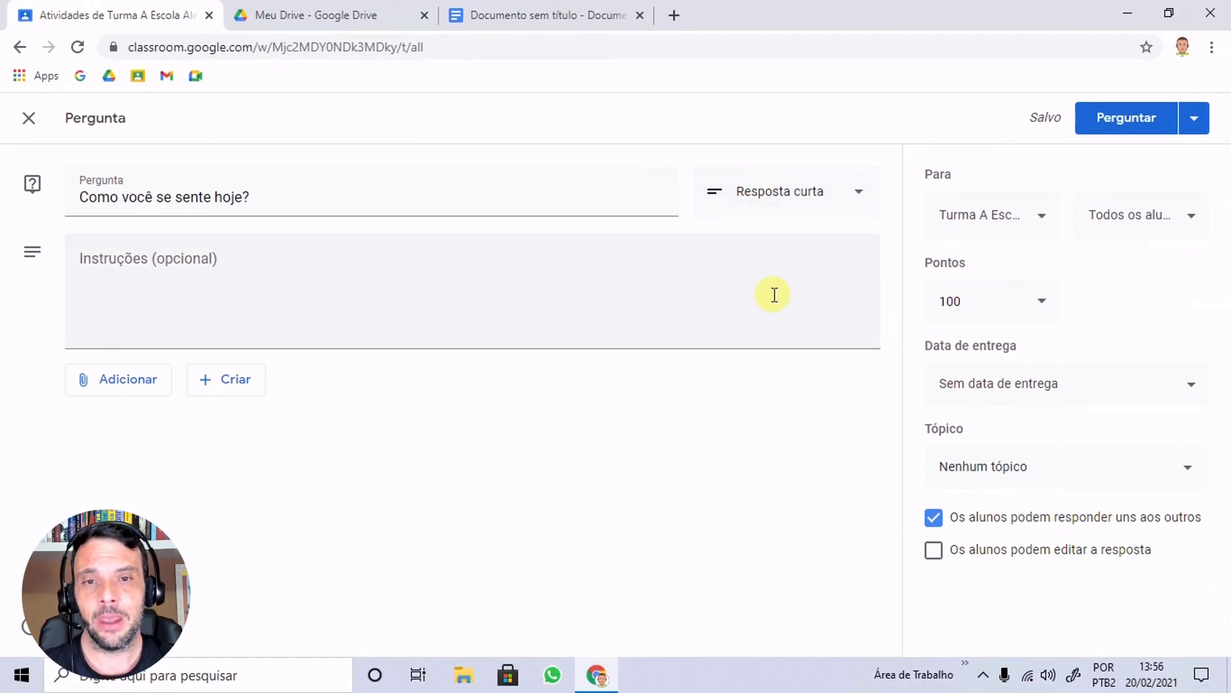
left_click(128, 379)
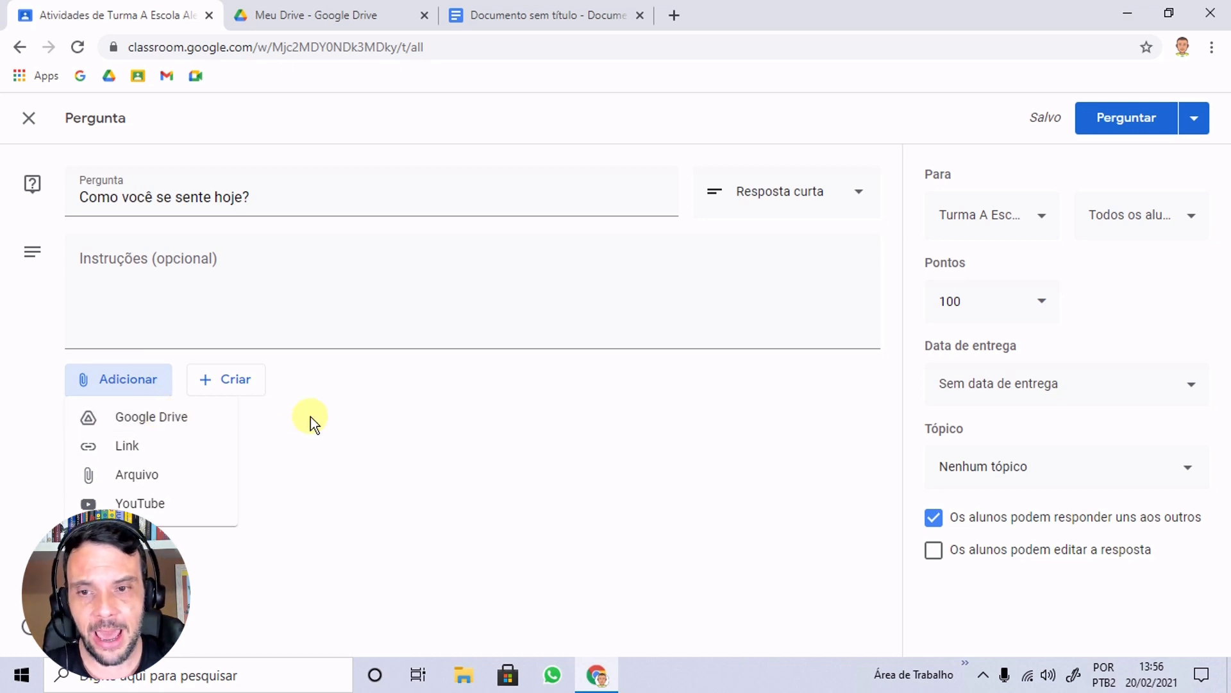
left_click(444, 416)
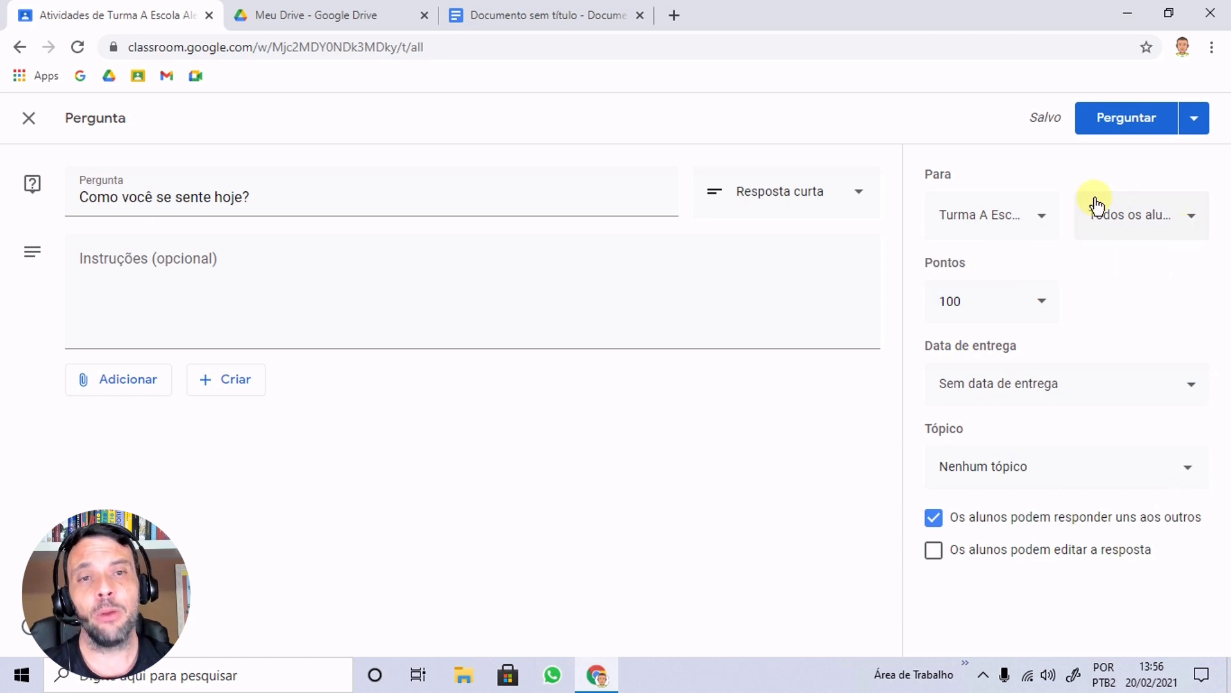
Set the question's points to Sem nota, and check its due date and topic choices without assigning either.
left_click(1010, 308)
left_click(971, 341)
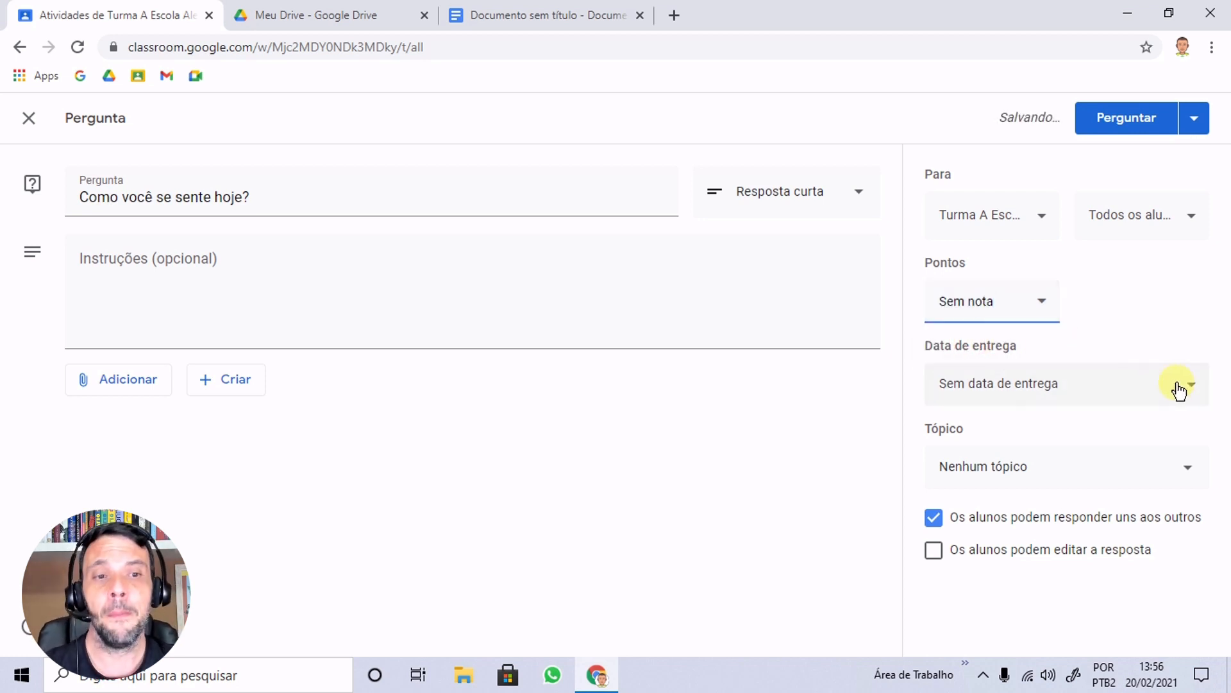
left_click(1079, 385)
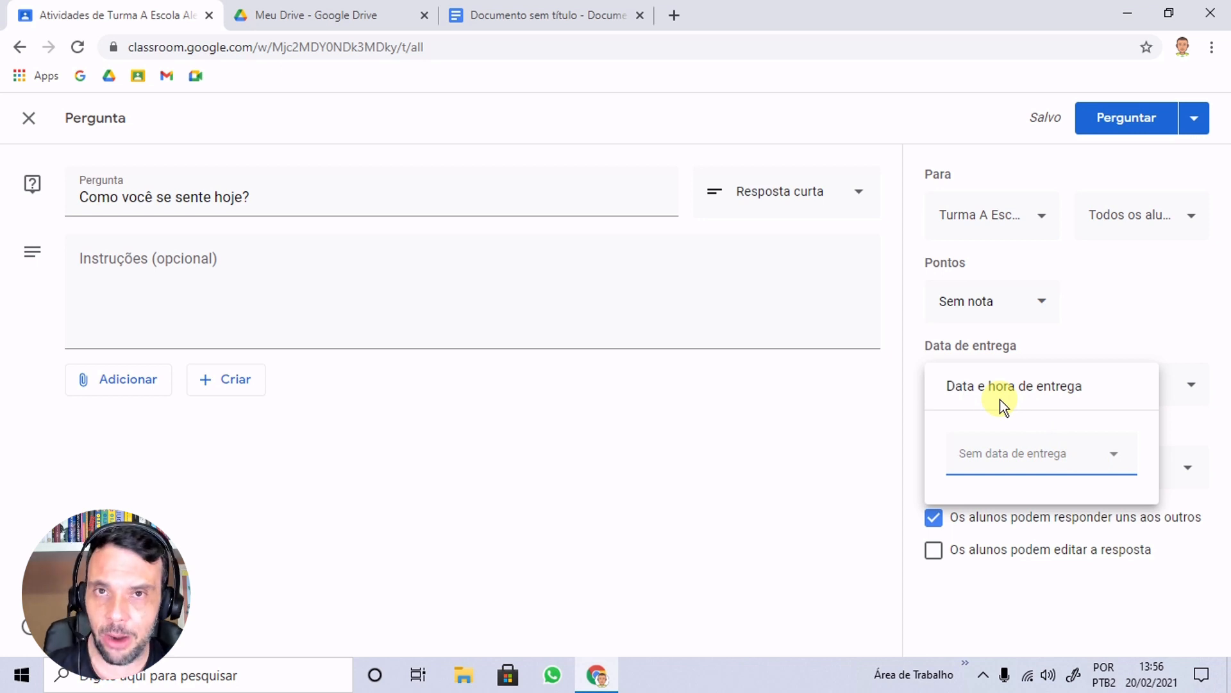
left_click(1176, 333)
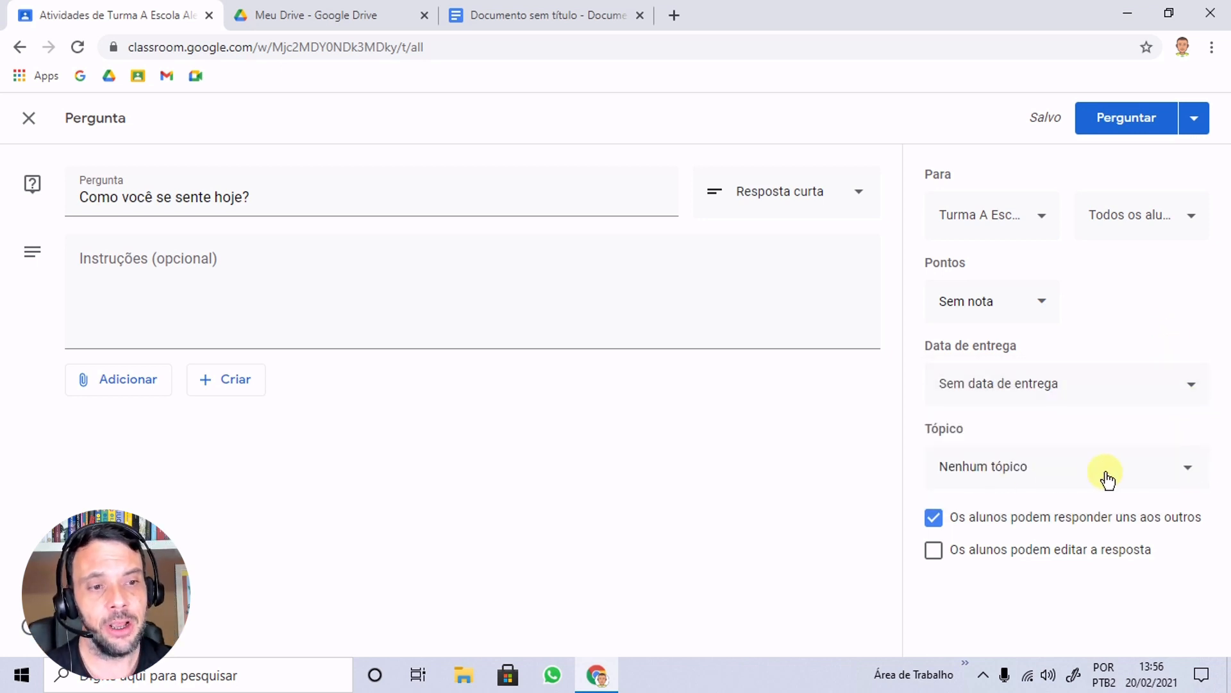
left_click(1190, 471)
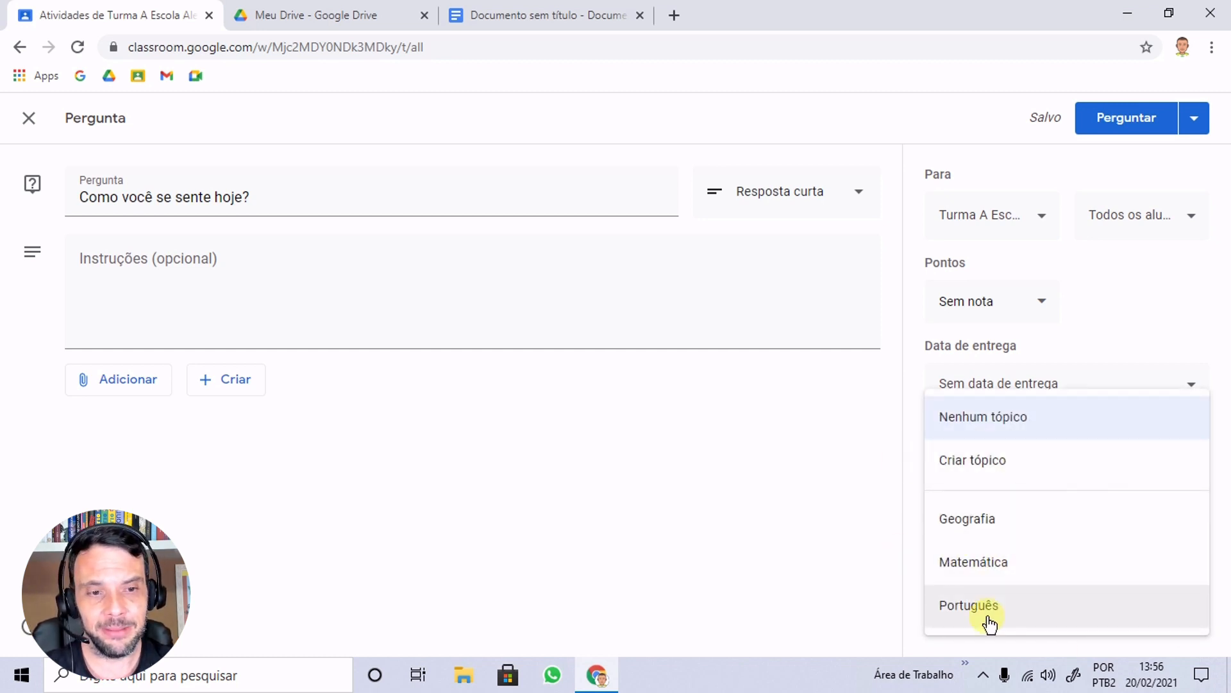
left_click(911, 518)
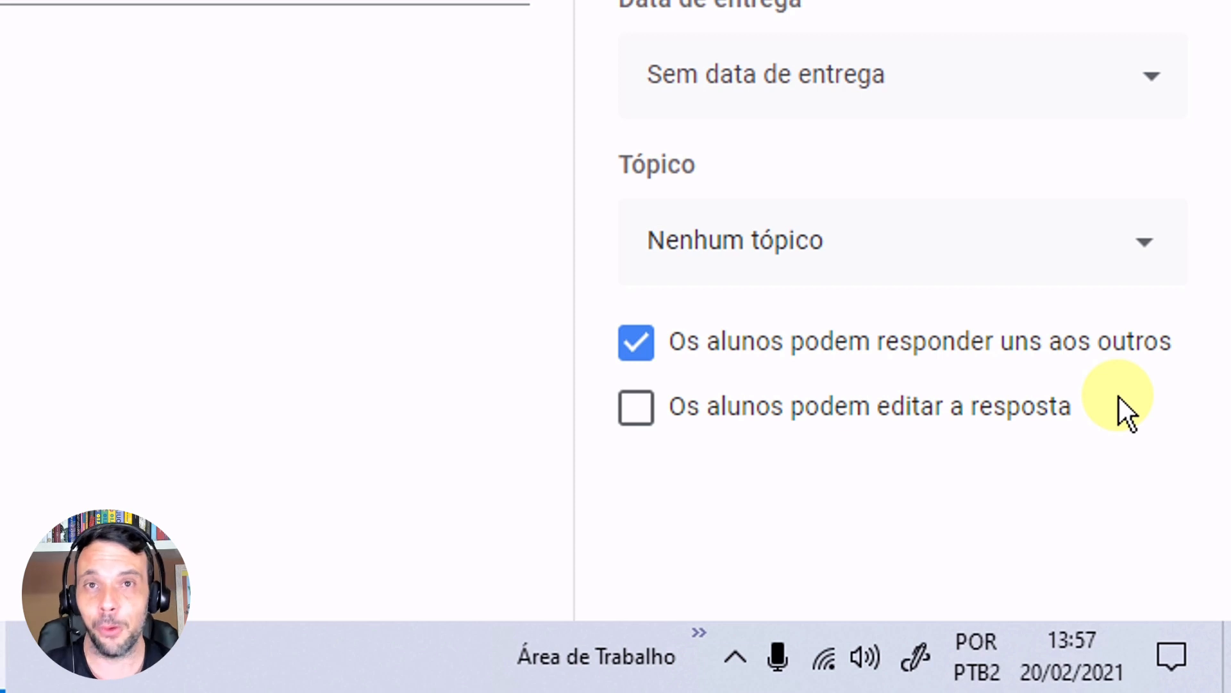
Turn off students replying to each other, and try out the option that lets them edit their answer.
left_click(635, 410)
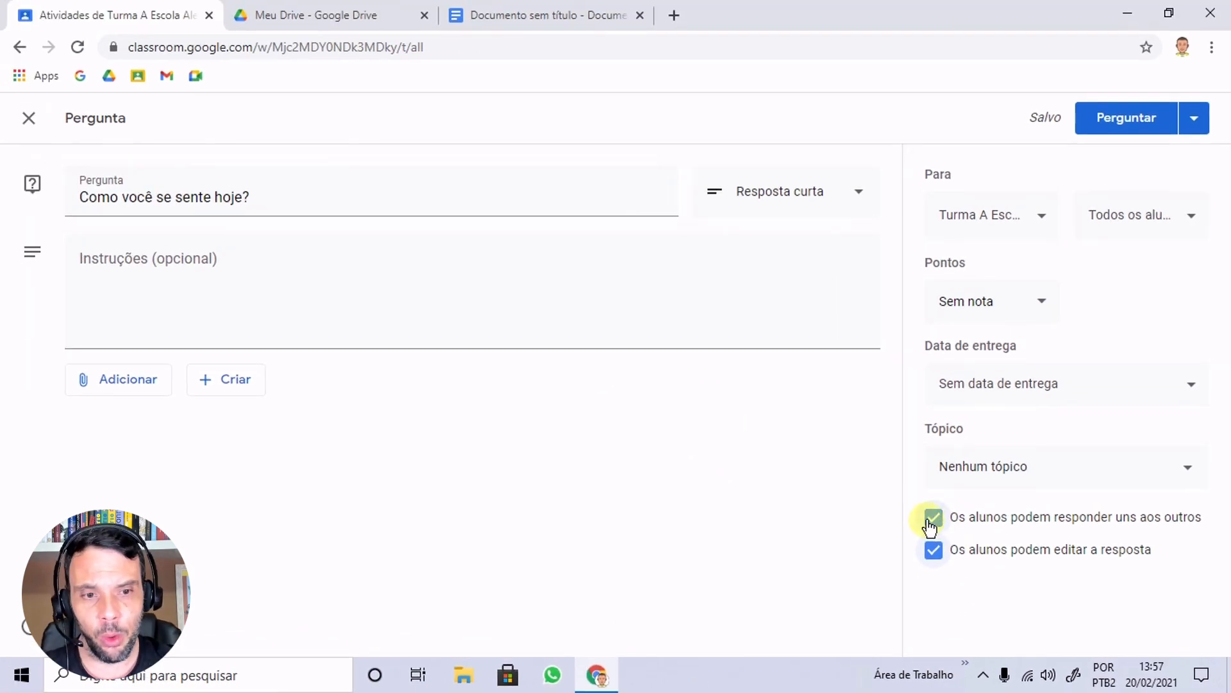
left_click(940, 525)
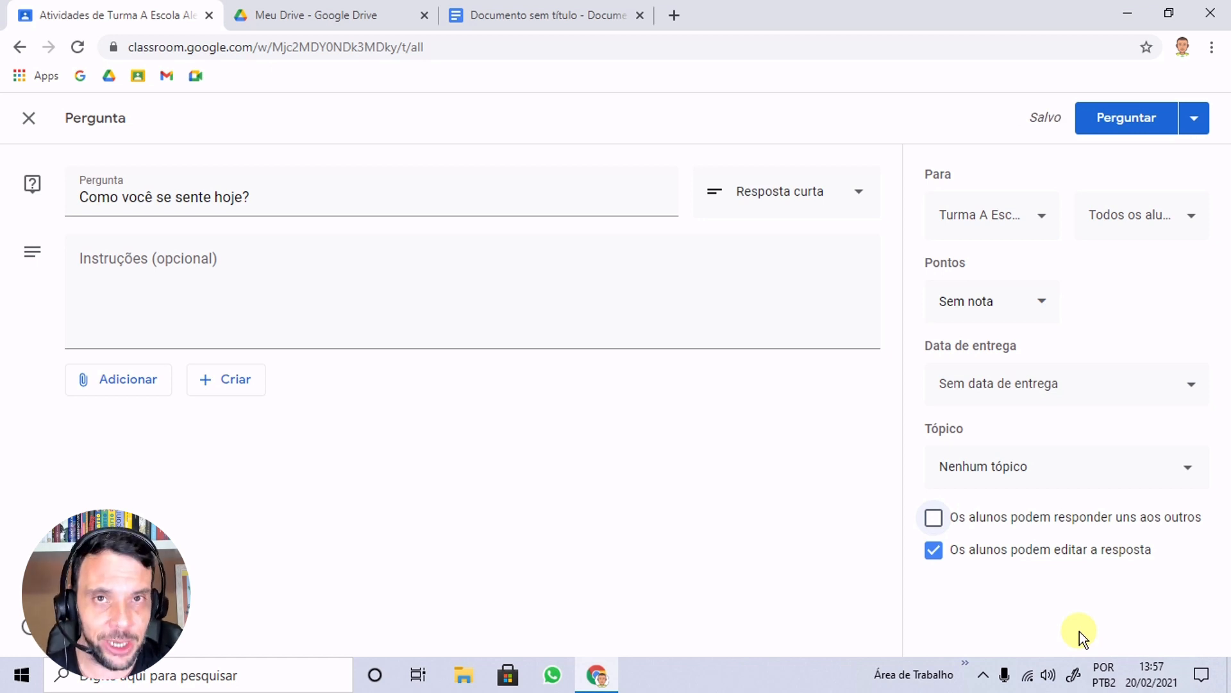
left_click(935, 553)
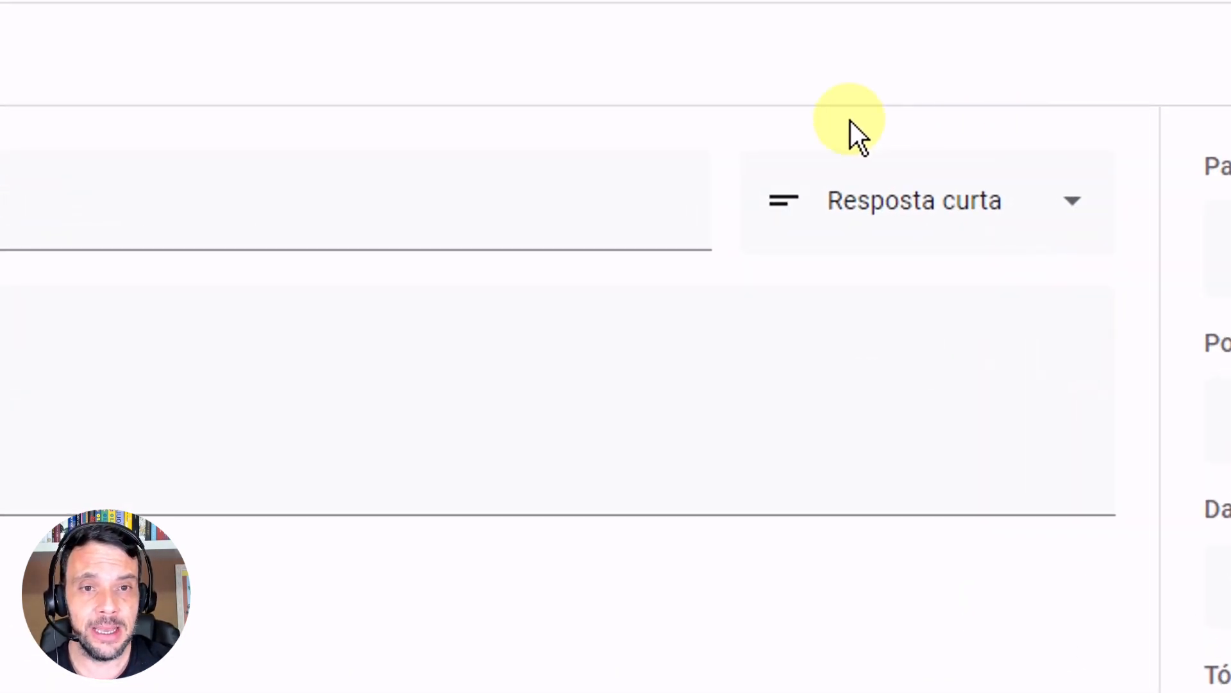
Change the question to Múltipla escolha and enter the answer options Feliz and Tranquilo.
left_click(1055, 228)
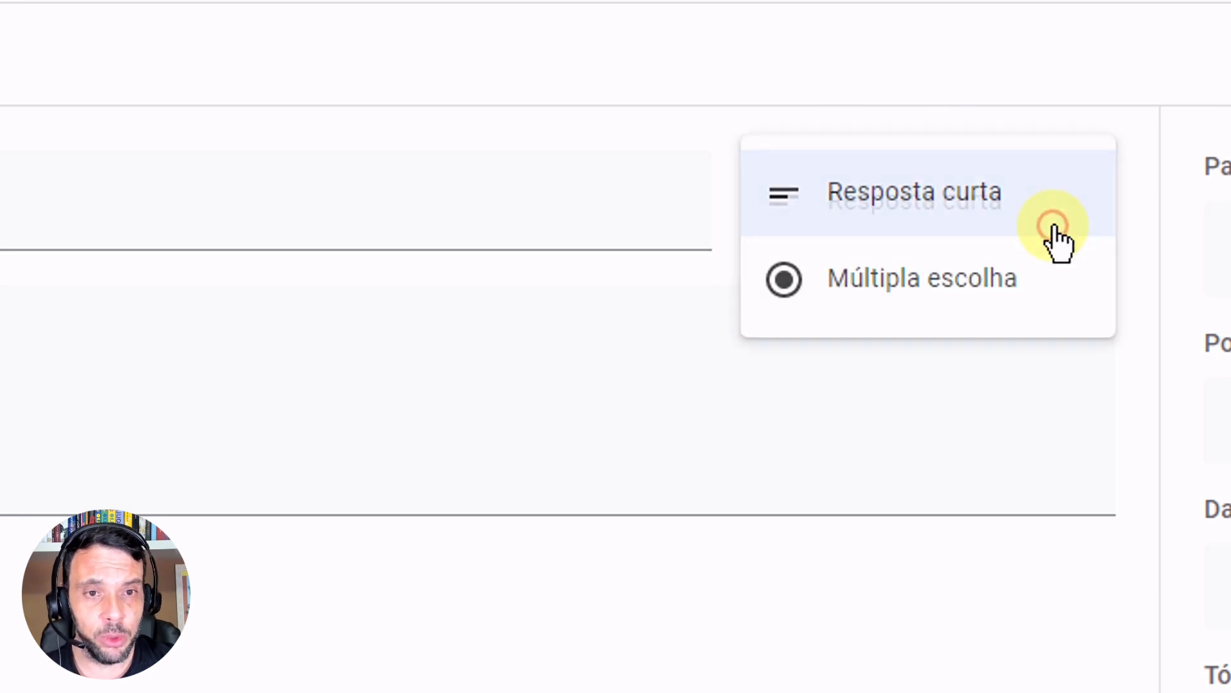
left_click(910, 298)
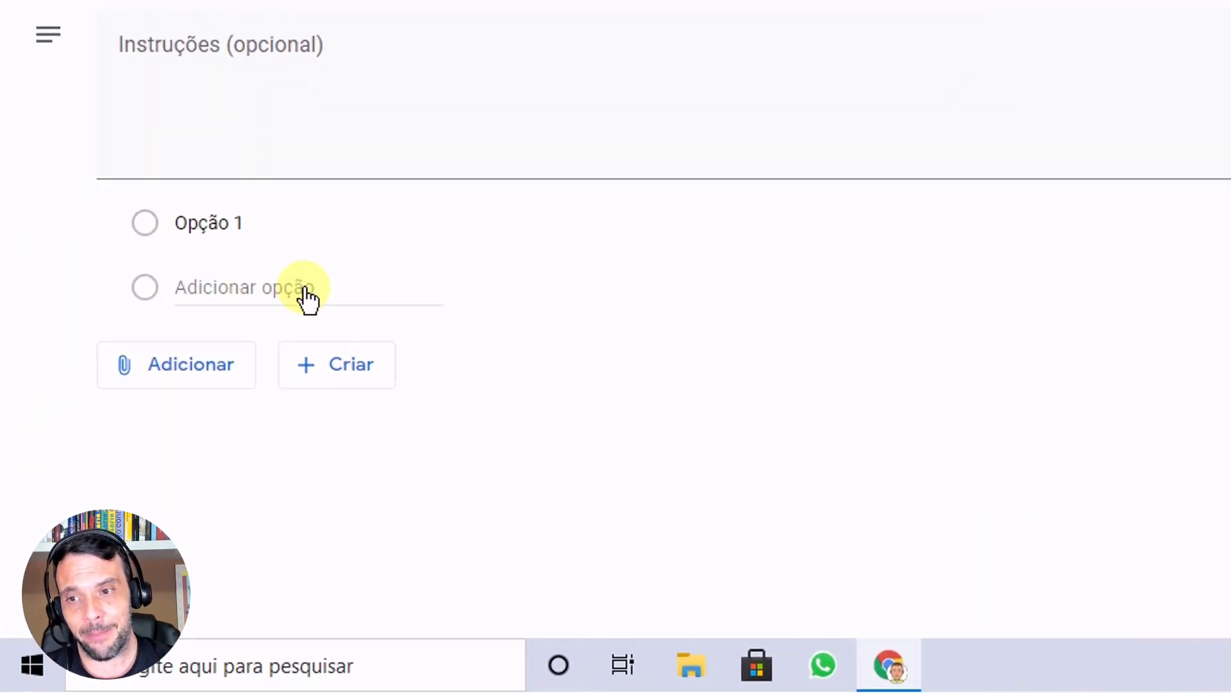
left_click(266, 229)
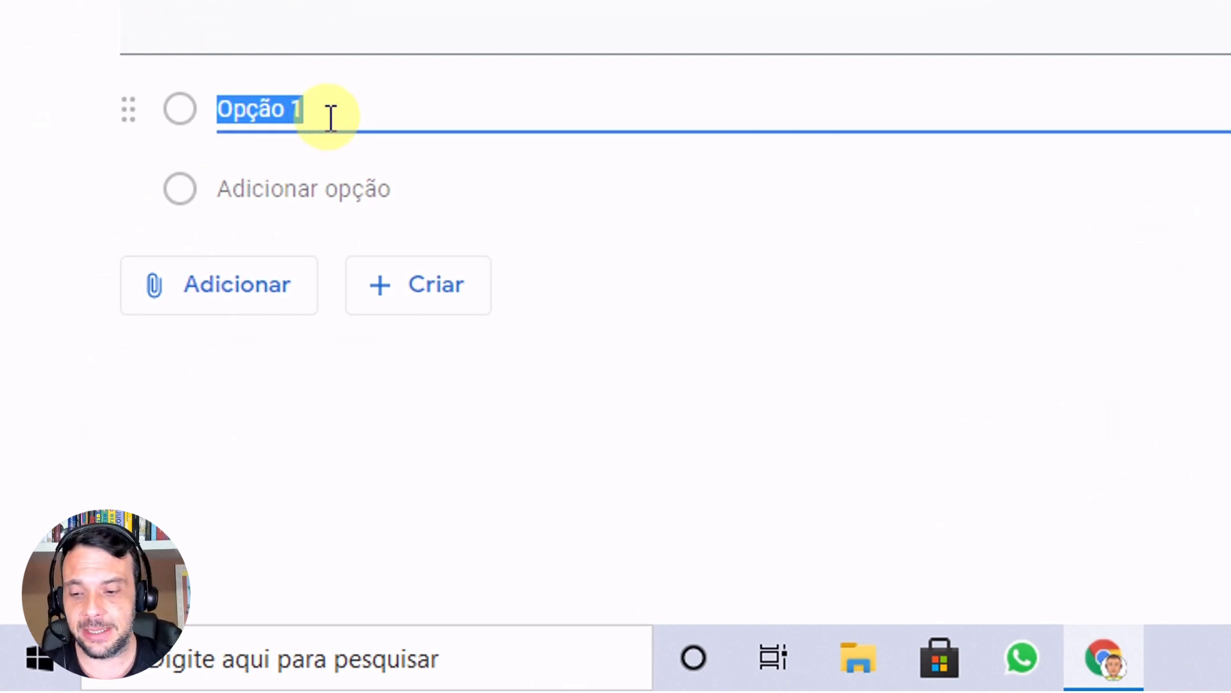
type("Feliz")
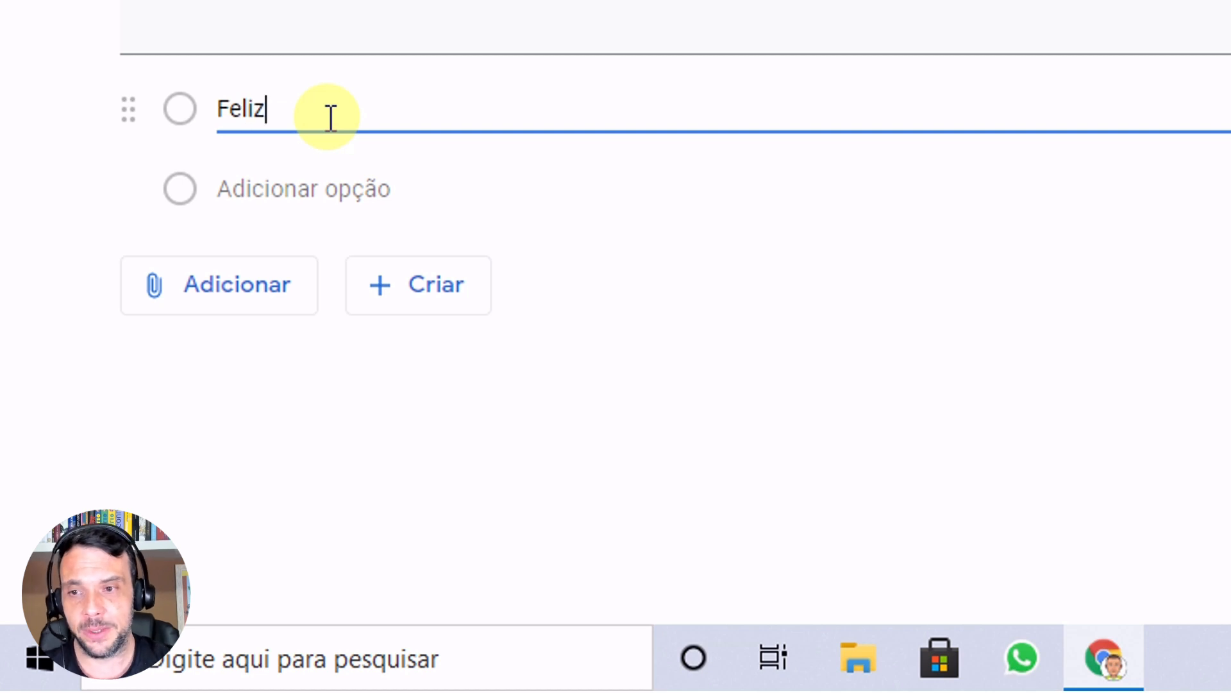
left_click(333, 188)
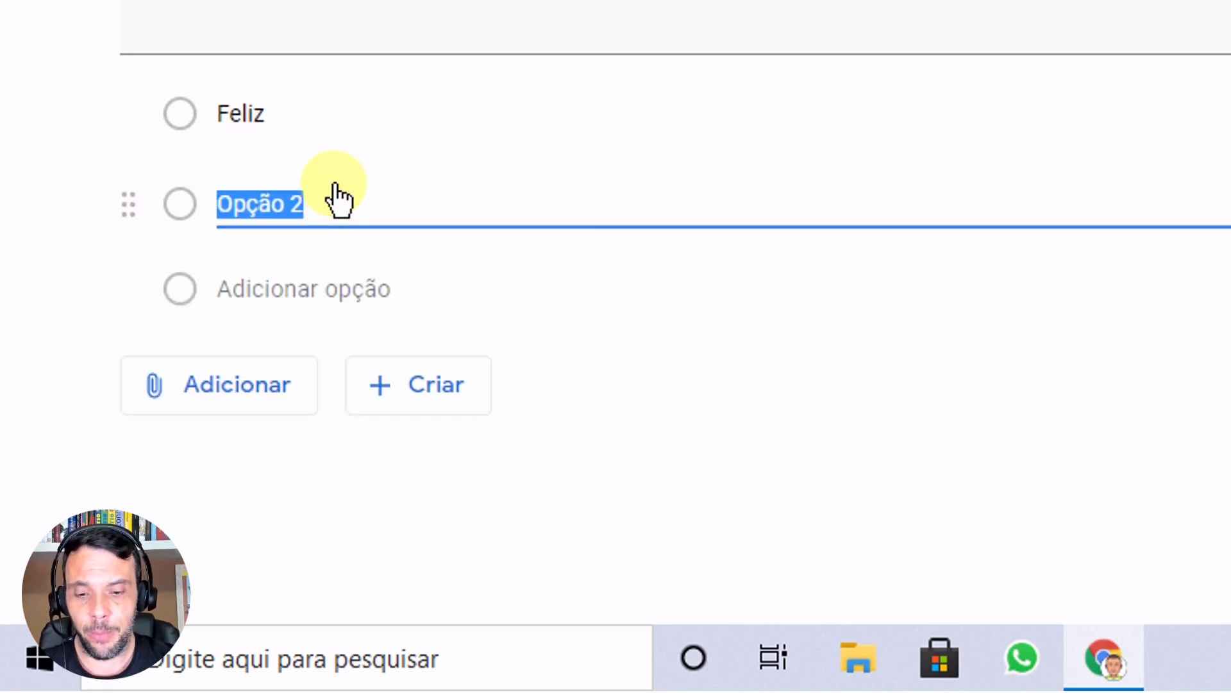
type("Tranquilo")
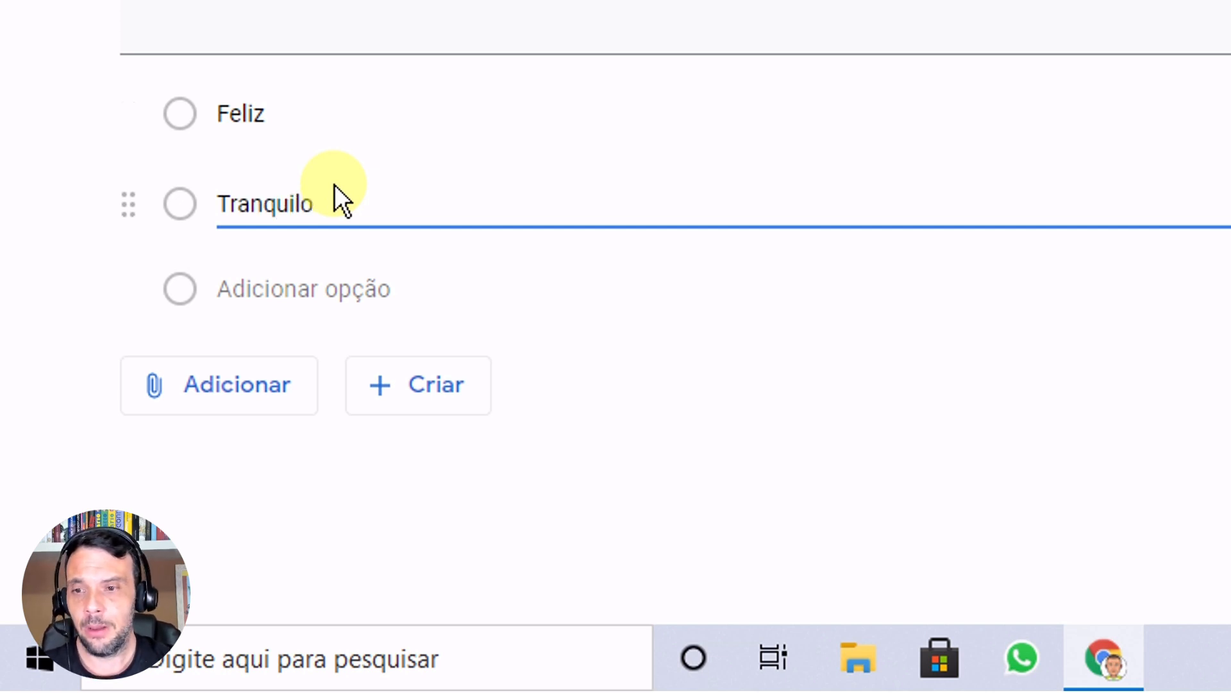
Add three more answer options below Tranquilo, and open the third option's text for editing.
left_click(392, 308)
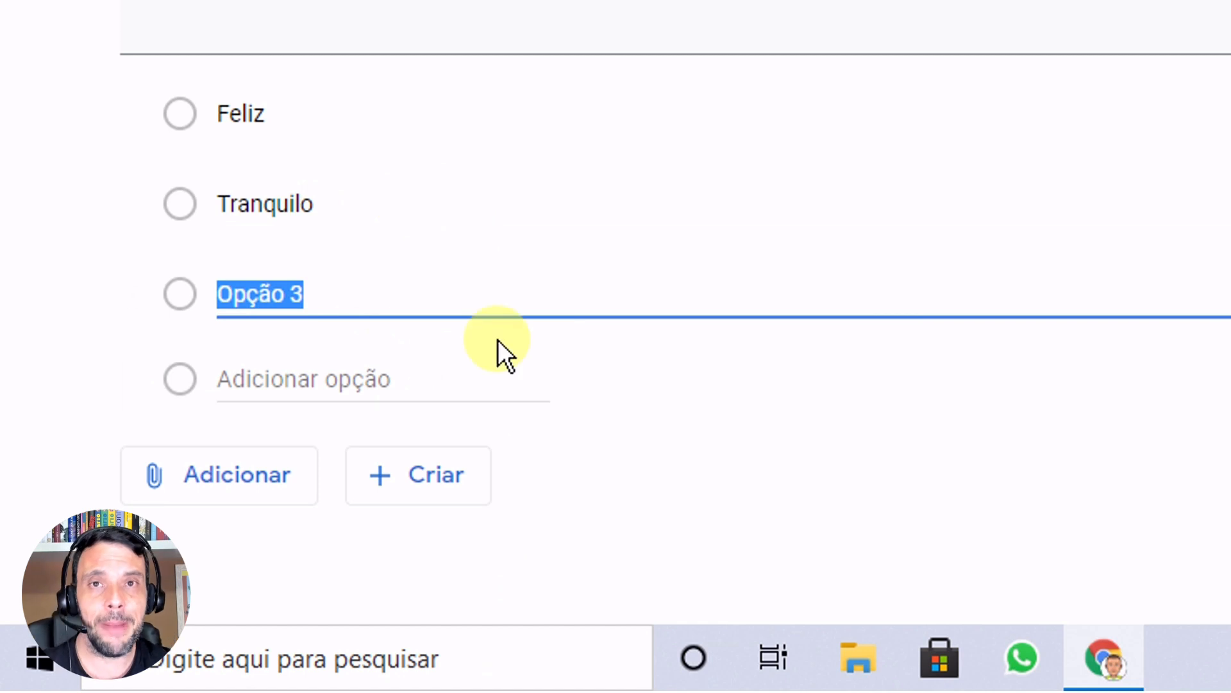
left_click(260, 373)
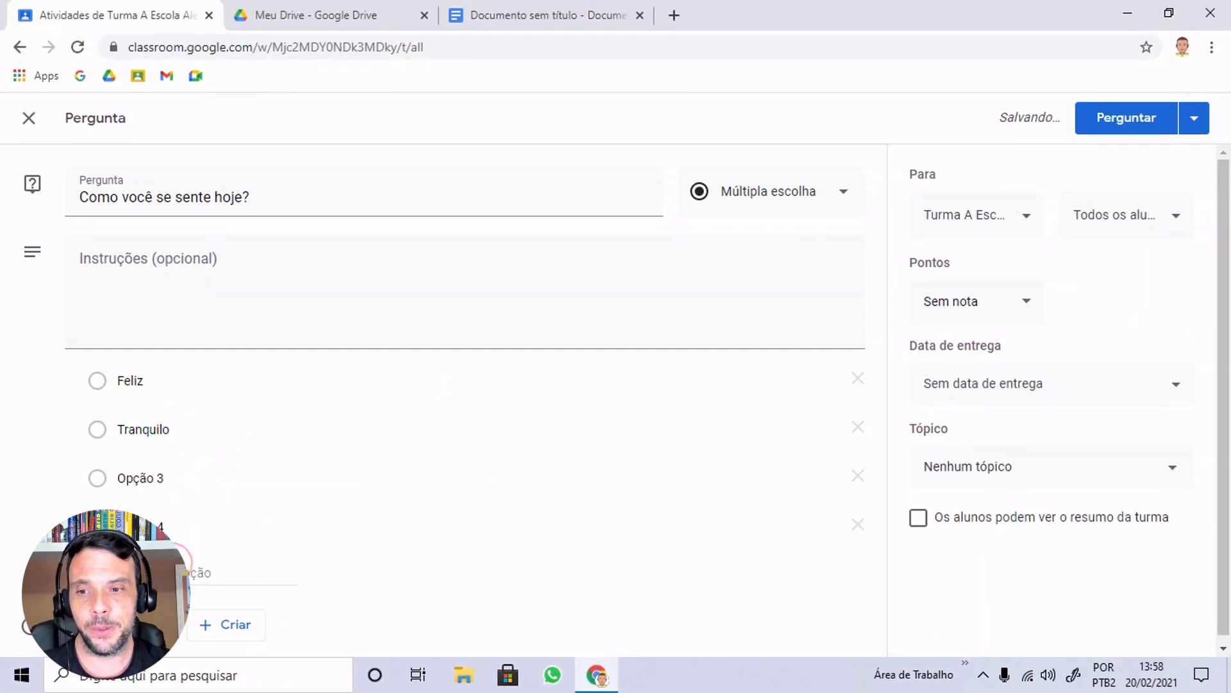
left_click(186, 572)
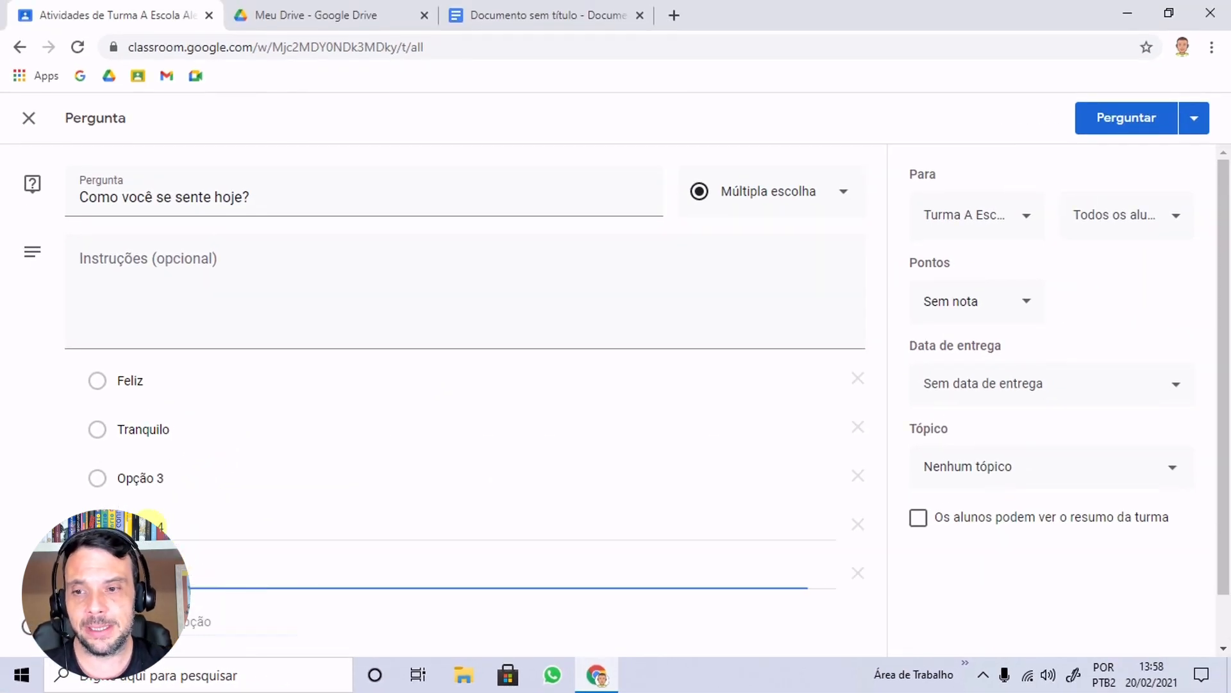
left_click(186, 478)
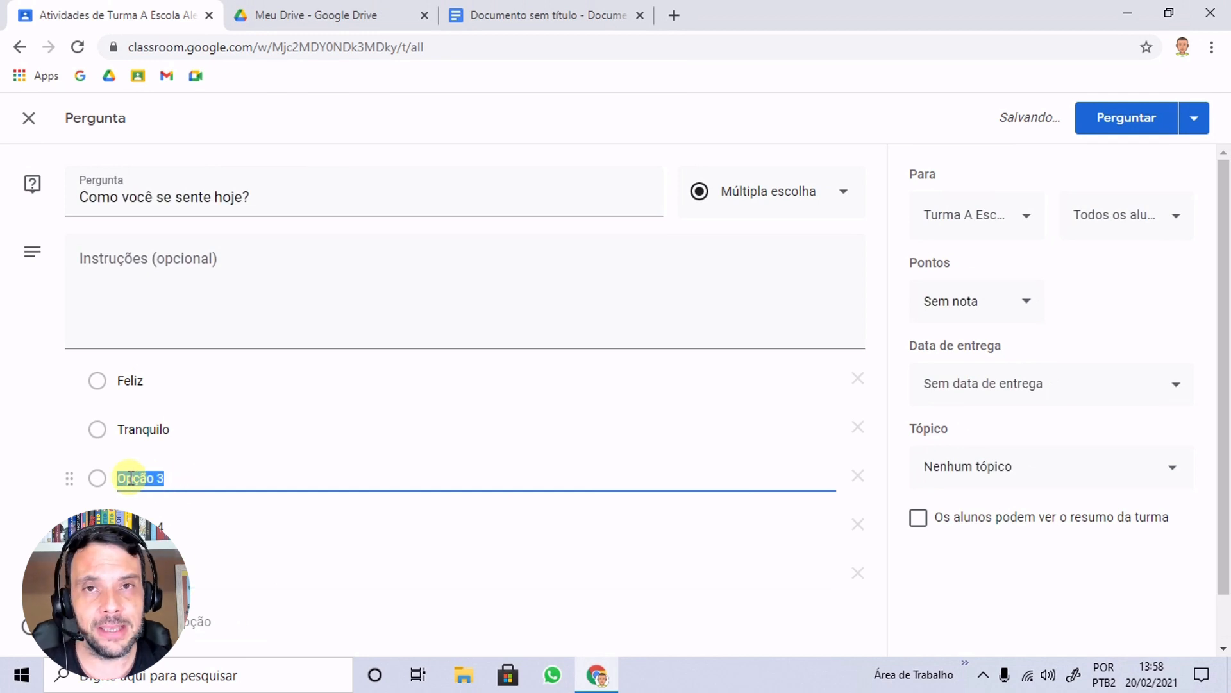
Fill in the third, fourth and fifth answer options with the placeholder texts x, c and d.
type("x")
left_click(145, 527)
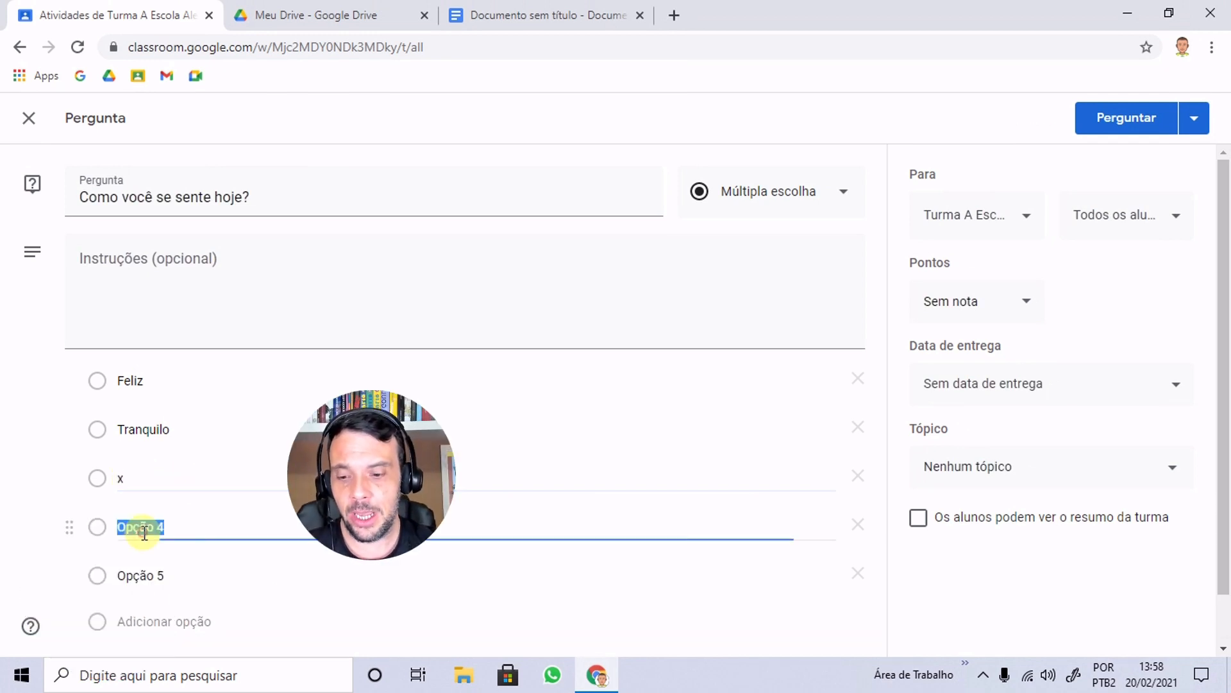
type("c")
left_click(139, 575)
type("d")
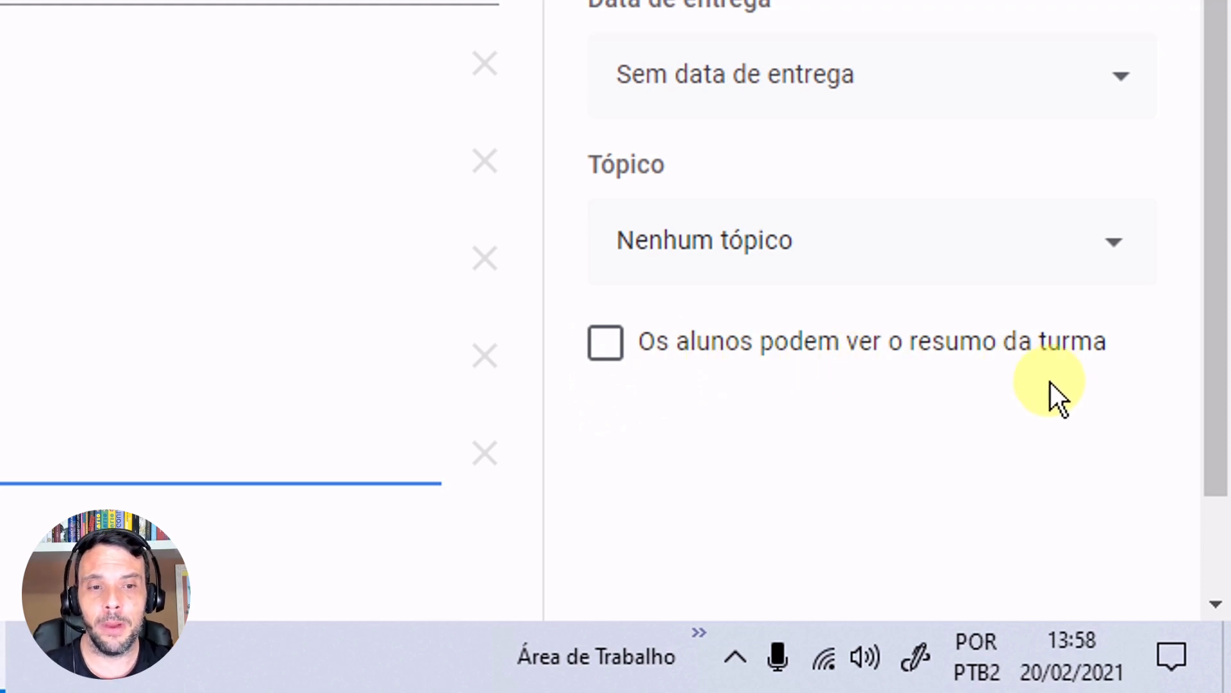
Try out the option that lets students see the class summary, and turn it back off.
left_click(606, 349)
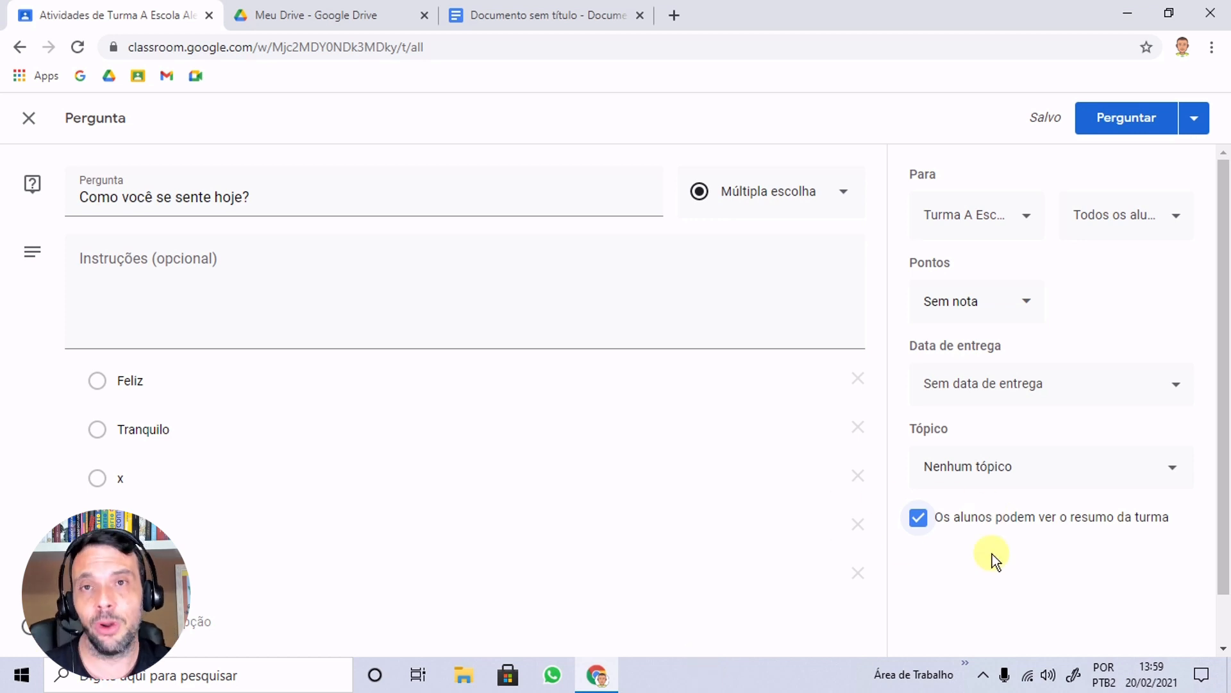
left_click(918, 519)
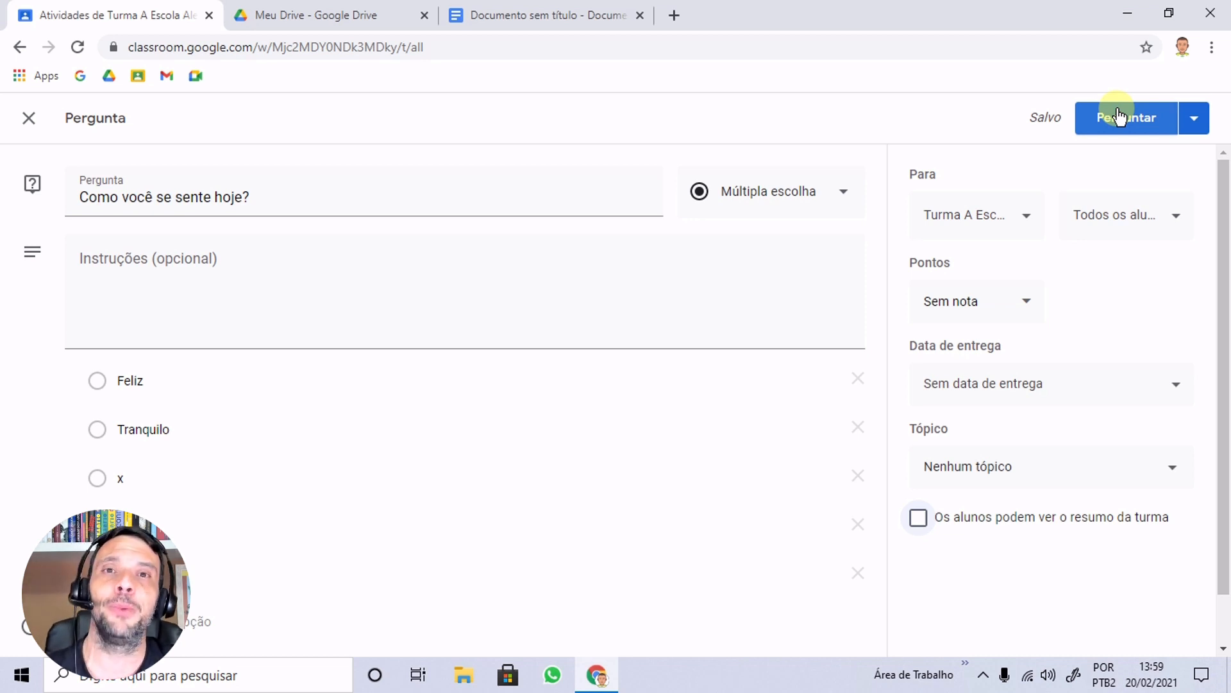
Check the question's posting and scheduling choices without picking one, and close the question, leaving it as a draft.
left_click(1196, 122)
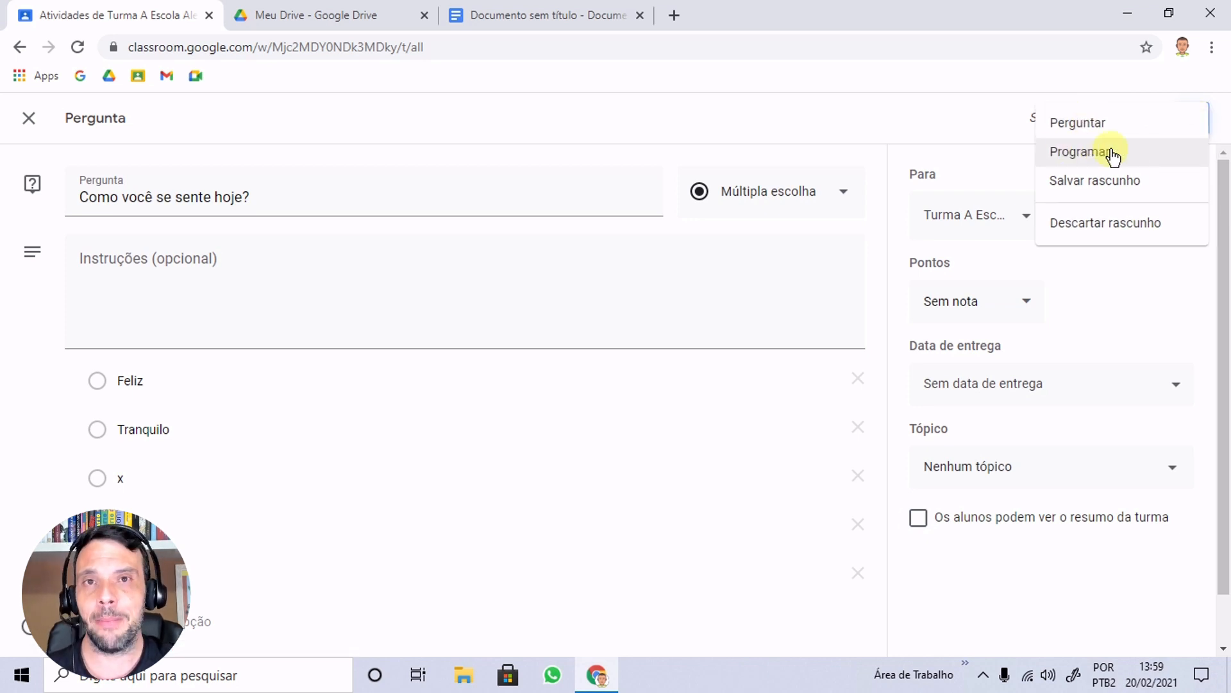
left_click(969, 106)
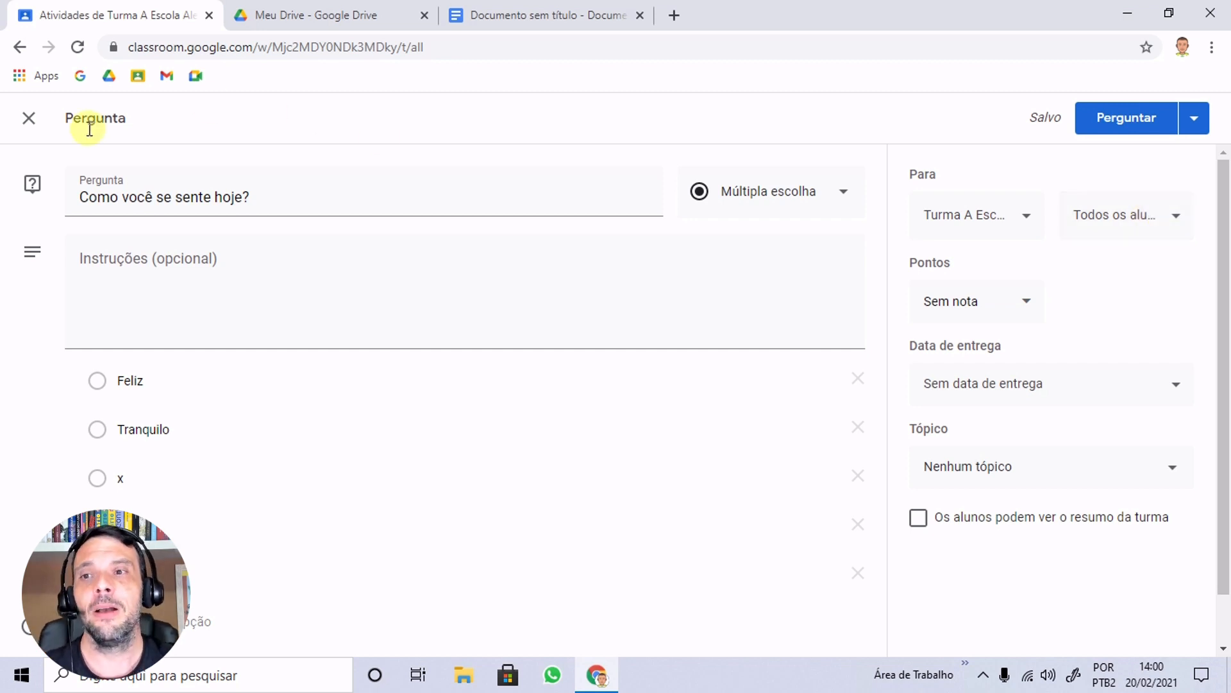
left_click(29, 120)
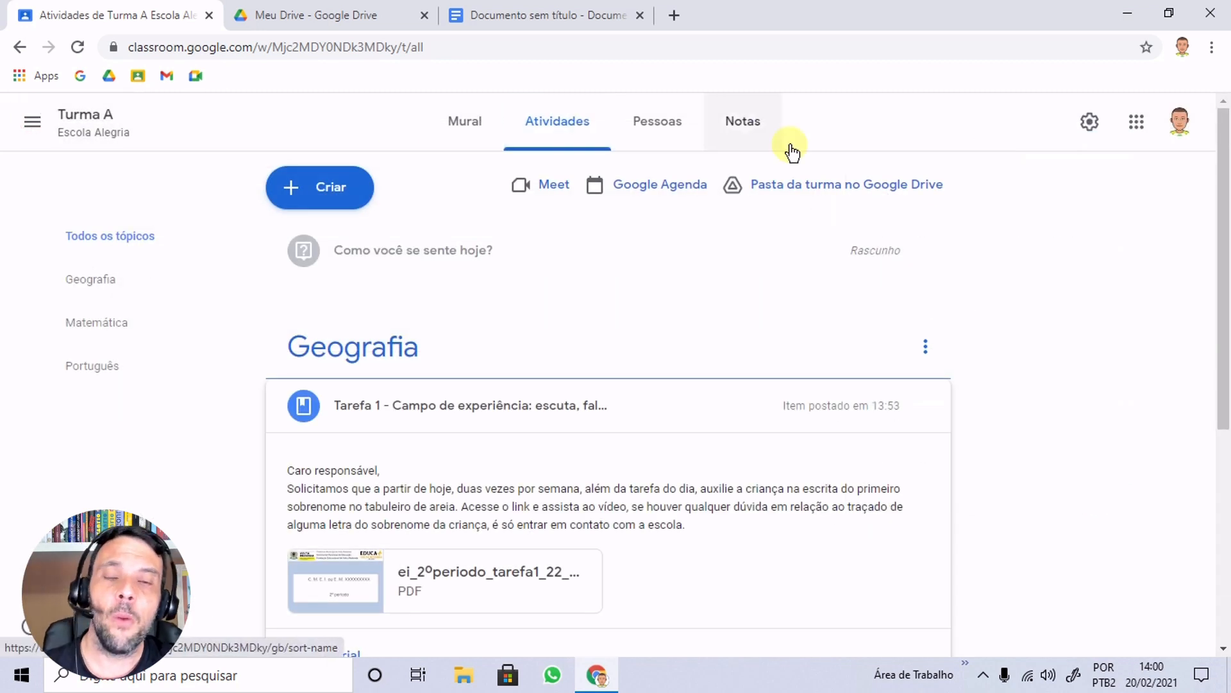